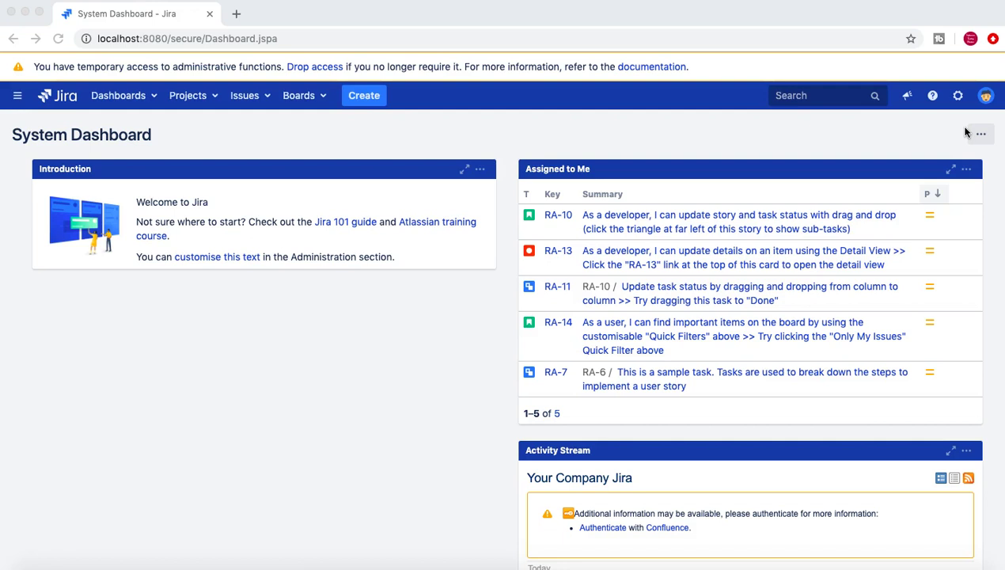
# Step: Open the System administration settings and look through the available configuration sections
pyautogui.click(516, 103)
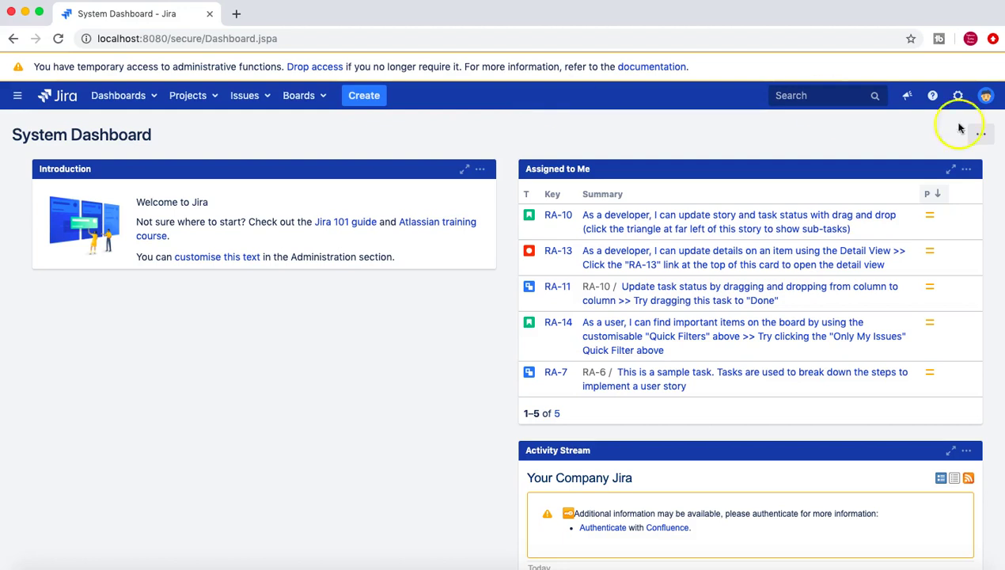
pyautogui.click(959, 97)
pyautogui.click(912, 275)
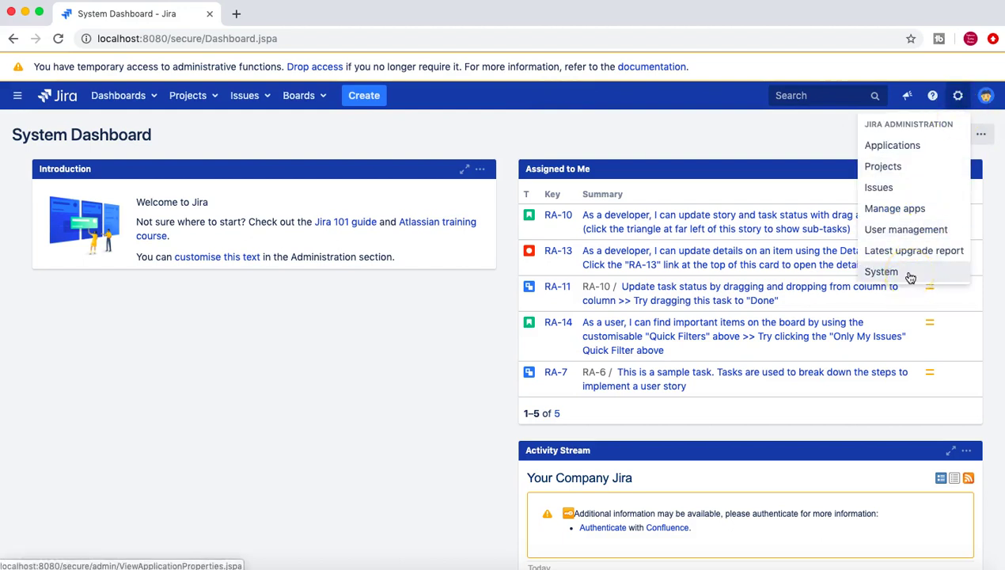
pyautogui.click(910, 275)
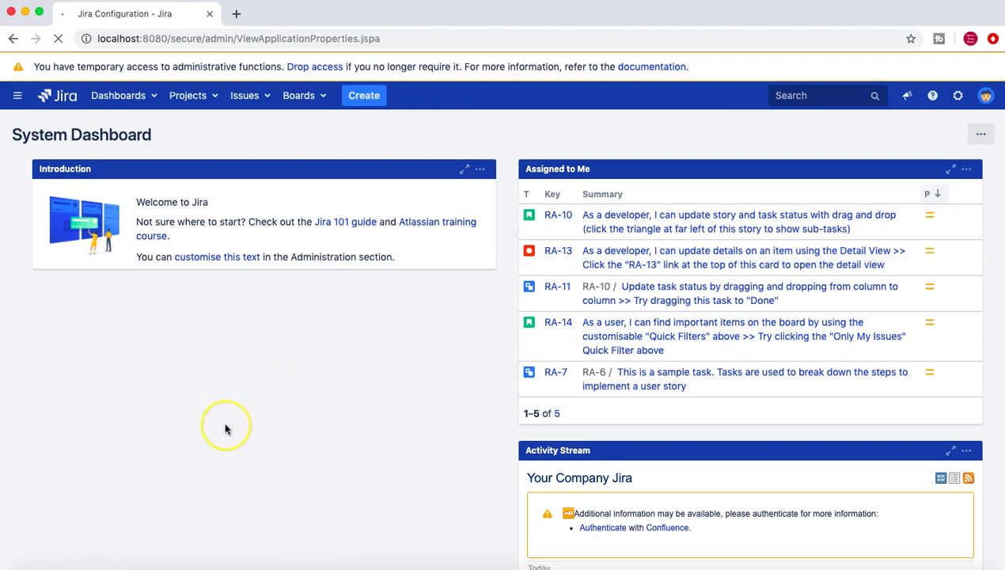
pyautogui.scroll(-5, 224, 428)
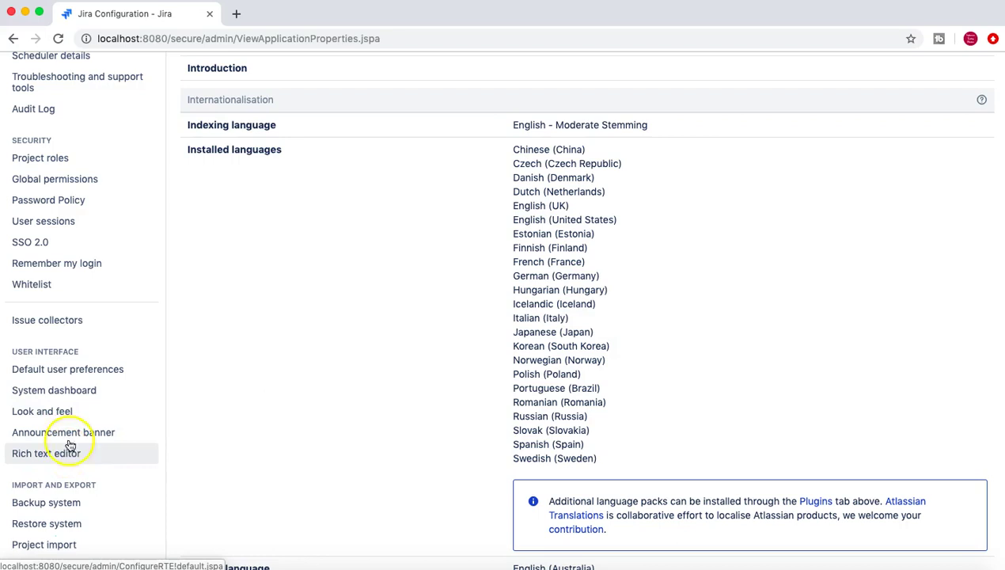
pyautogui.scroll(5, 125, 388)
pyautogui.scroll(1, 126, 391)
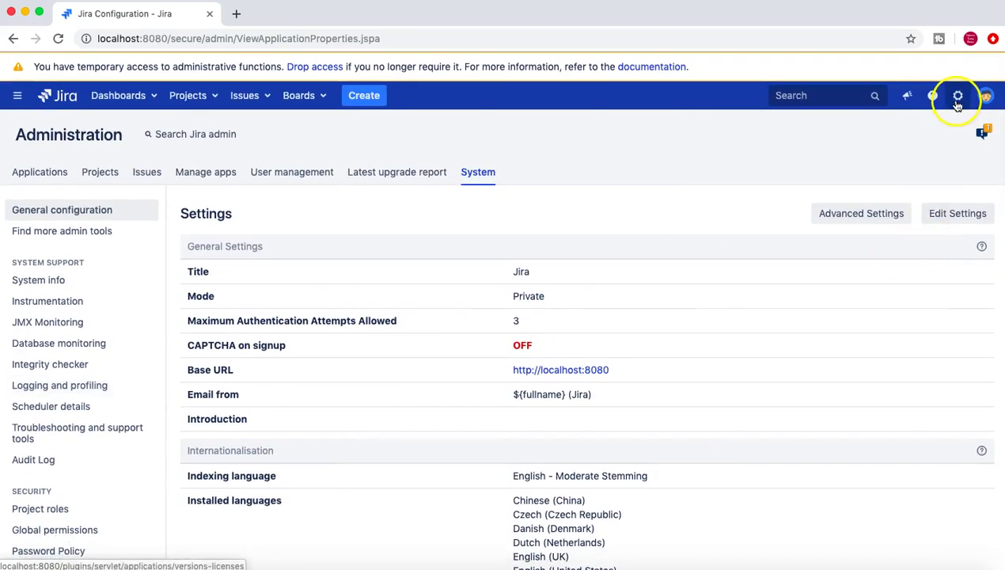
pyautogui.scroll(-4, 769, 397)
pyautogui.scroll(4, 770, 397)
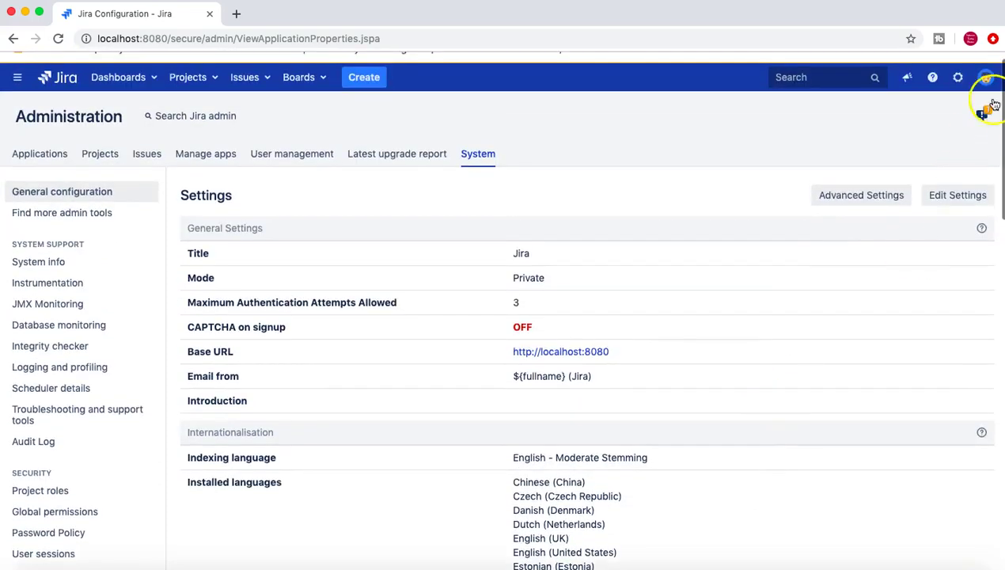
# Step: Search the administration pages for "loo" and open the Look and feel configuration
pyautogui.click(573, 87)
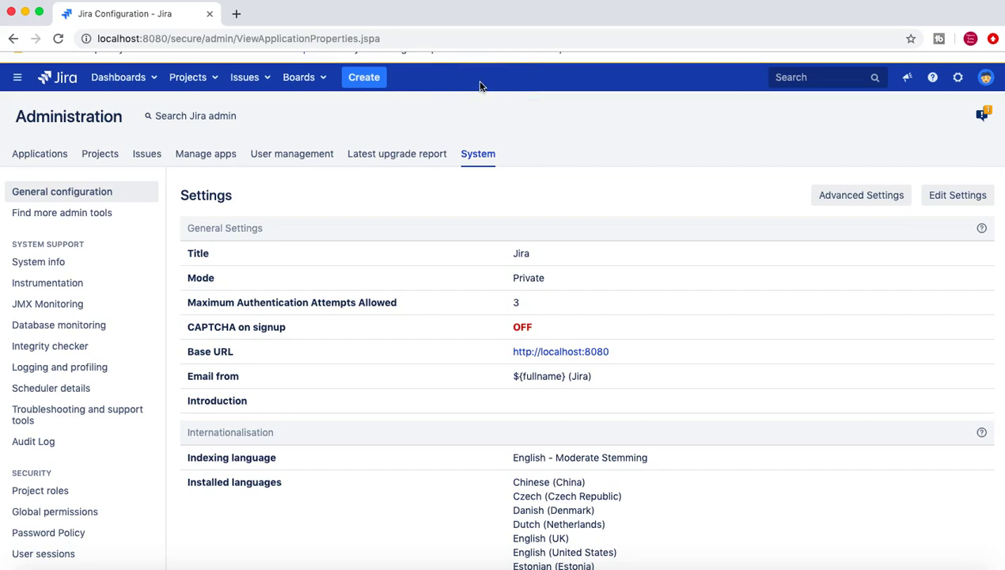
pyautogui.press('.')
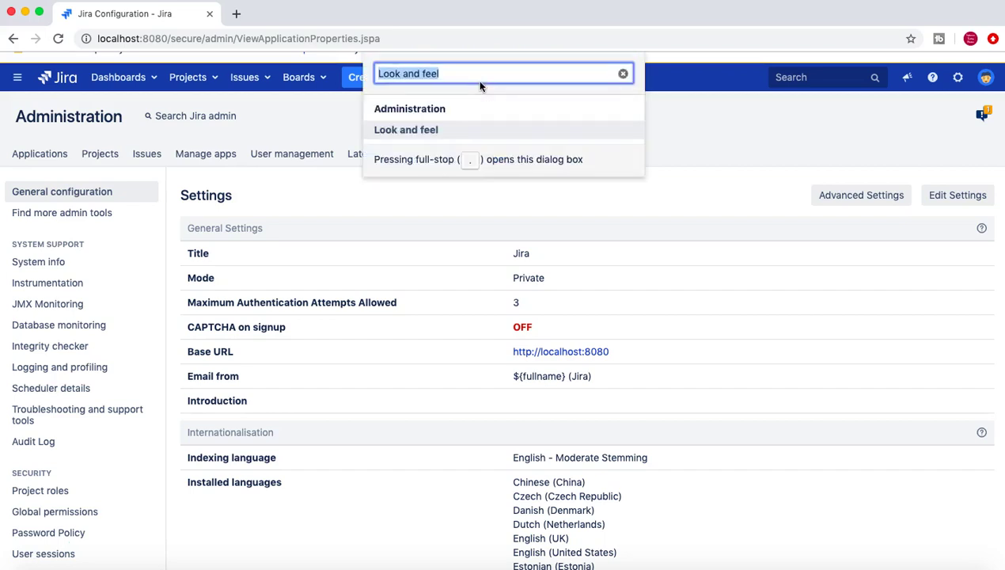
pyautogui.write('loo')
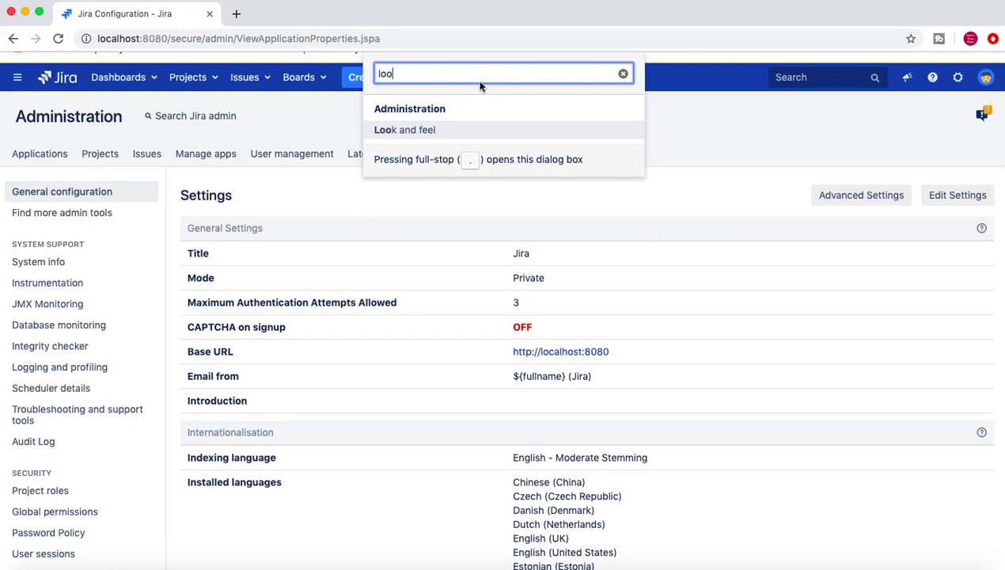
pyautogui.click(409, 138)
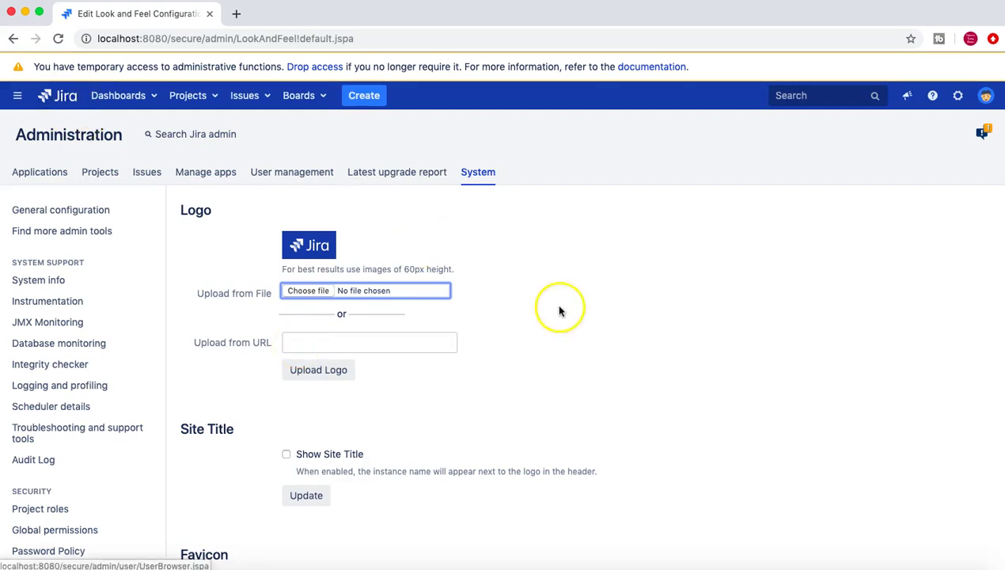
# Step: Turn on Show Site Title without applying the update
pyautogui.scroll(-2, 570, 321)
pyautogui.scroll(-1, 570, 320)
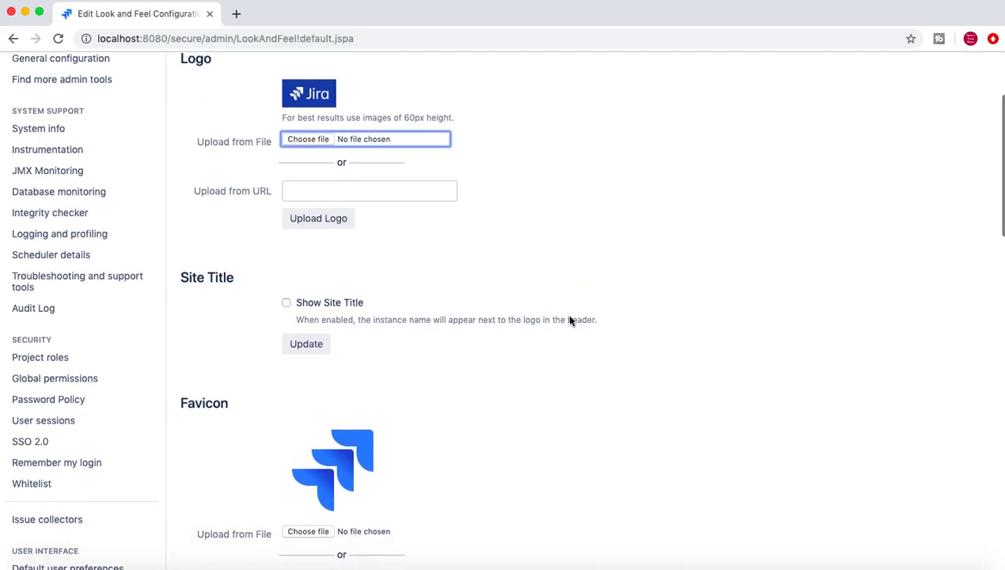
pyautogui.click(287, 302)
pyautogui.scroll(1, 408, 309)
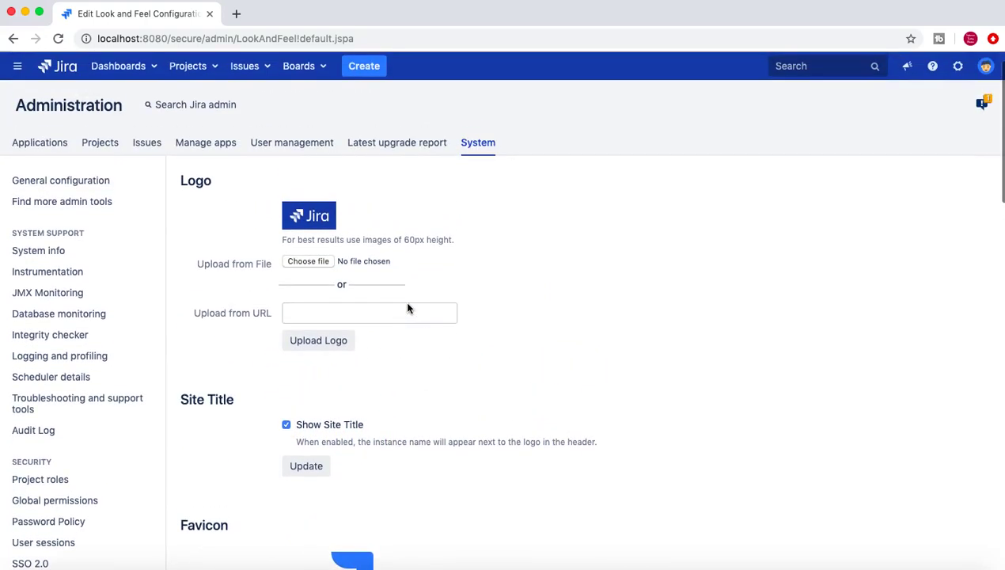
pyautogui.scroll(-1, 408, 308)
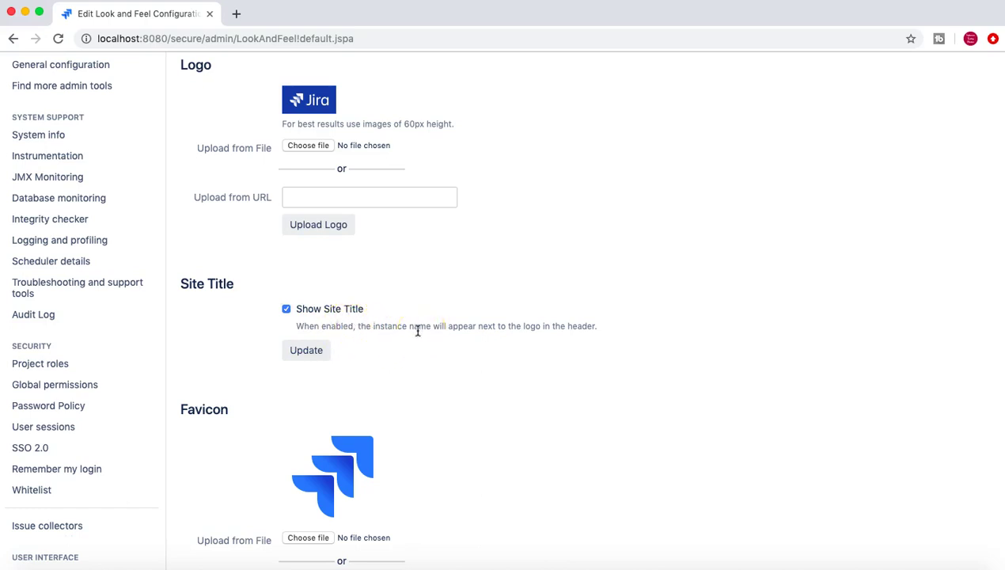
pyautogui.scroll(3, 412, 330)
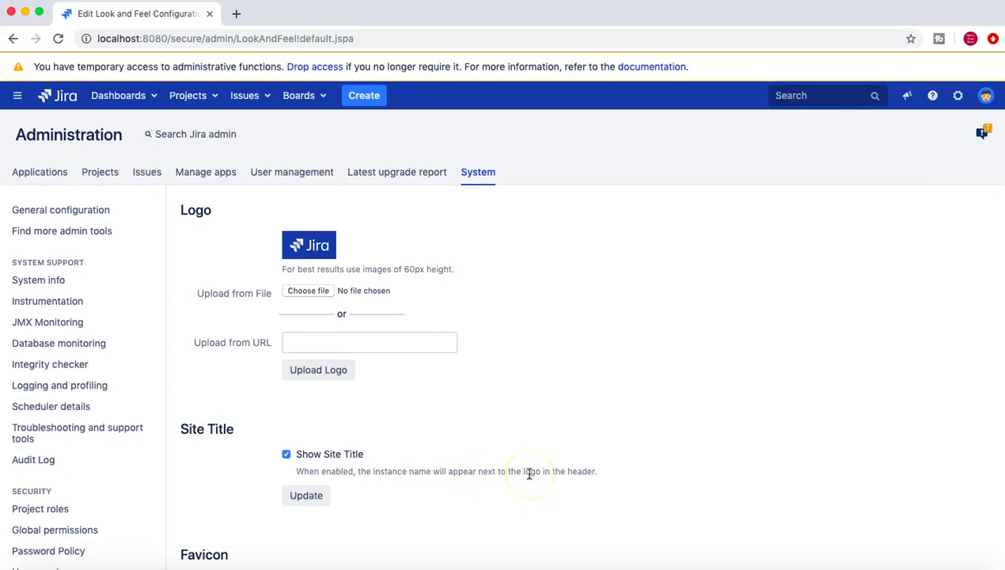
# Step: Examine the Logo, Site Title, Favicon and Colours sections of the look and feel settings
pyautogui.scroll(-1, 317, 455)
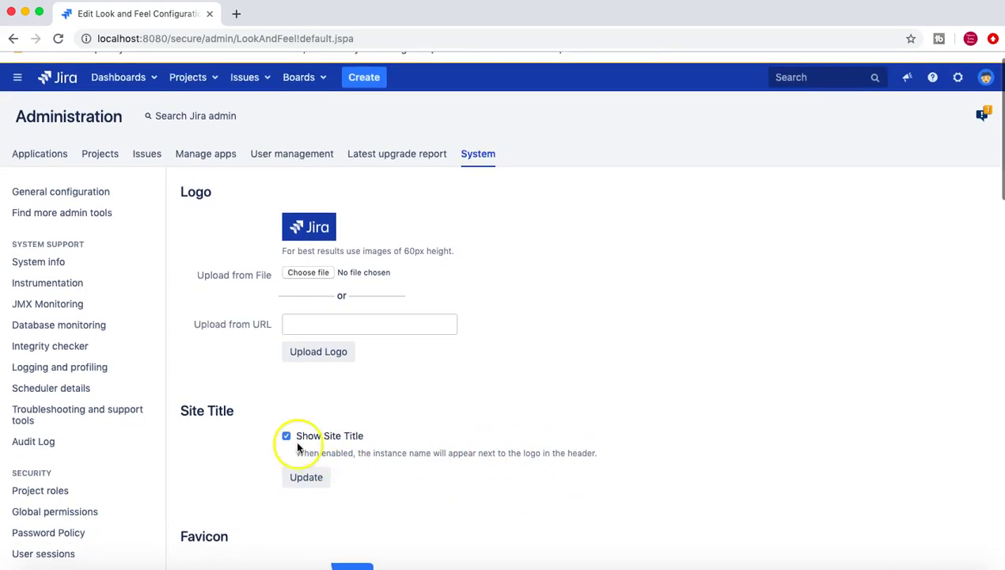
pyautogui.scroll(-3, 399, 467)
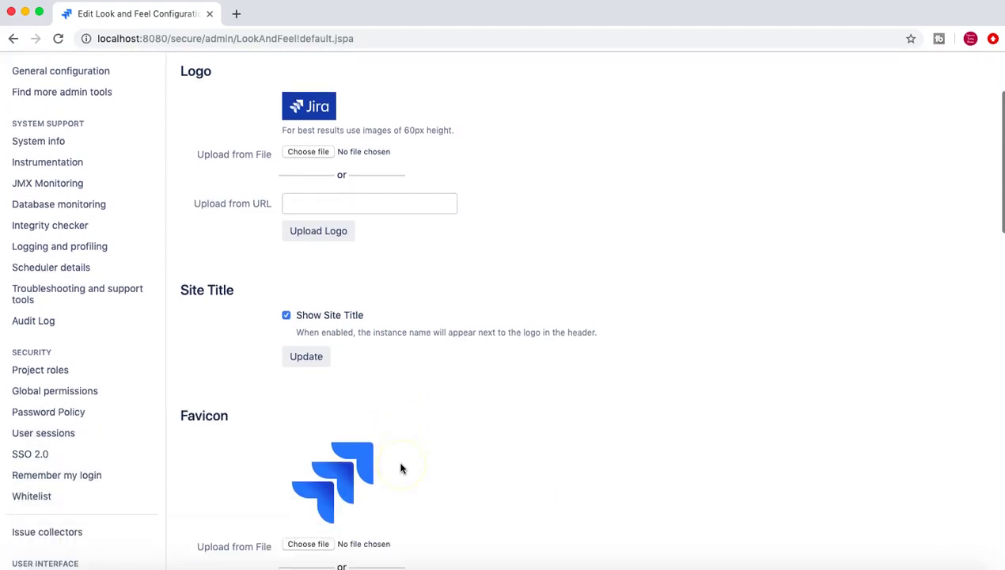
pyautogui.scroll(-2, 228, 455)
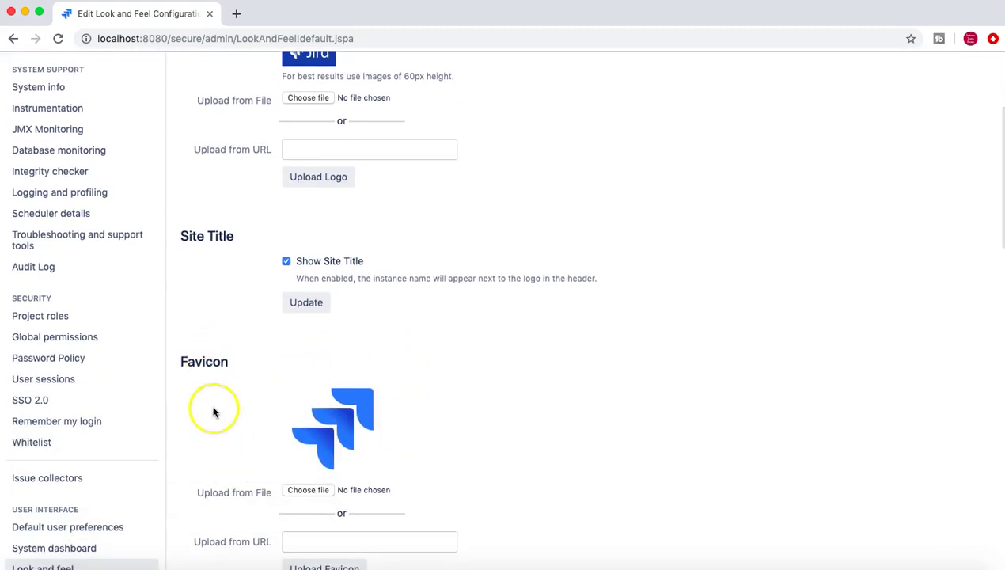
pyautogui.scroll(-3, 213, 411)
pyautogui.scroll(7, 213, 412)
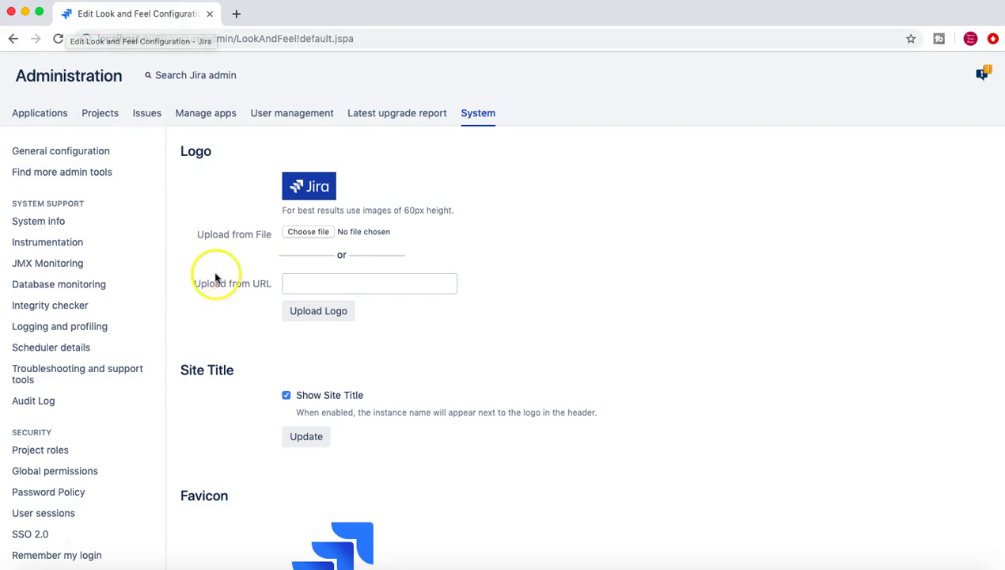
pyautogui.scroll(-4, 453, 356)
pyautogui.scroll(-1, 453, 359)
pyautogui.scroll(1, 453, 359)
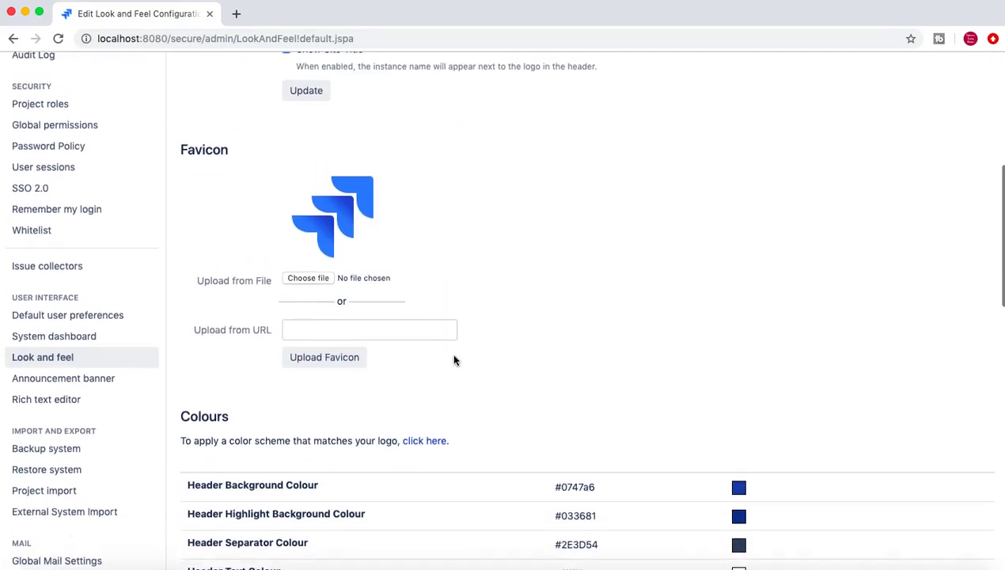
pyautogui.scroll(2, 492, 161)
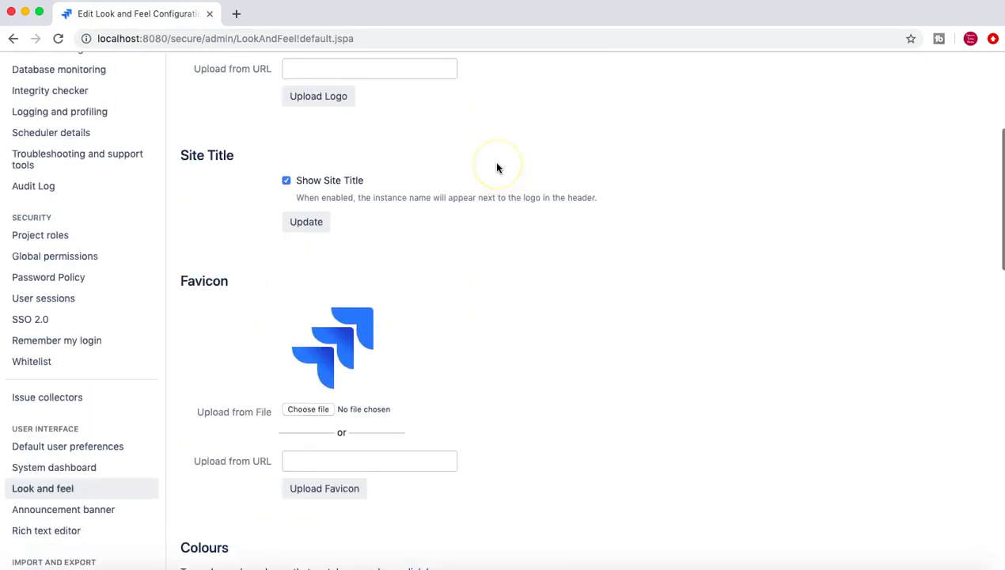
pyautogui.scroll(-3, 492, 162)
pyautogui.scroll(6, 497, 169)
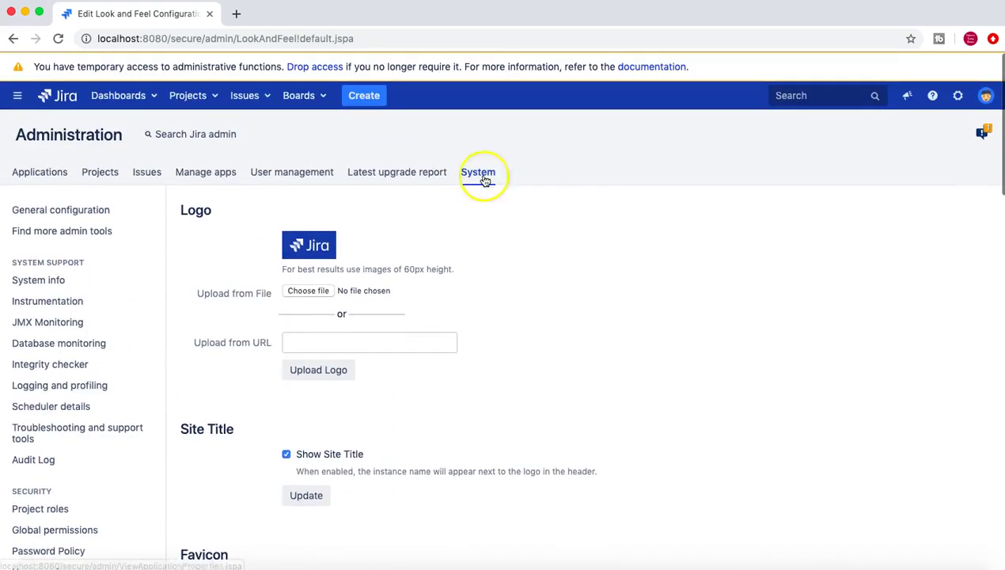
# Step: Upload RCV-logo.png from the Downloads folder as the site logo
pyautogui.click(321, 291)
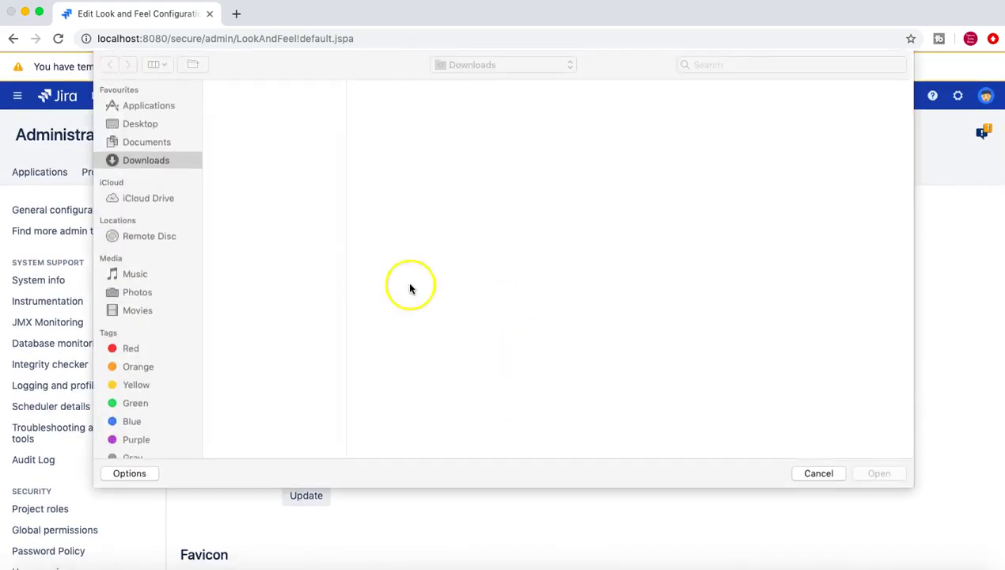
pyautogui.click(250, 149)
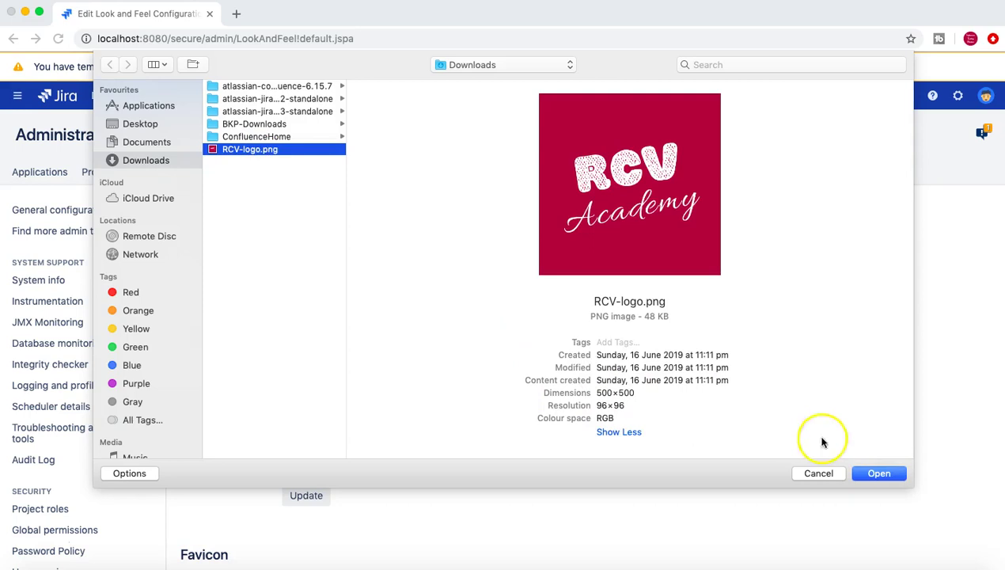
pyautogui.click(877, 473)
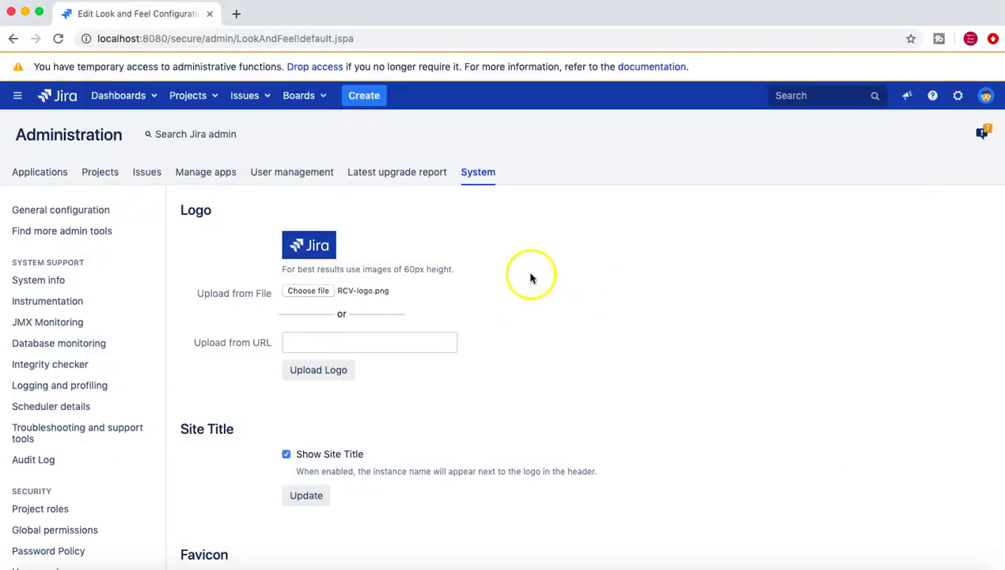
pyautogui.click(319, 372)
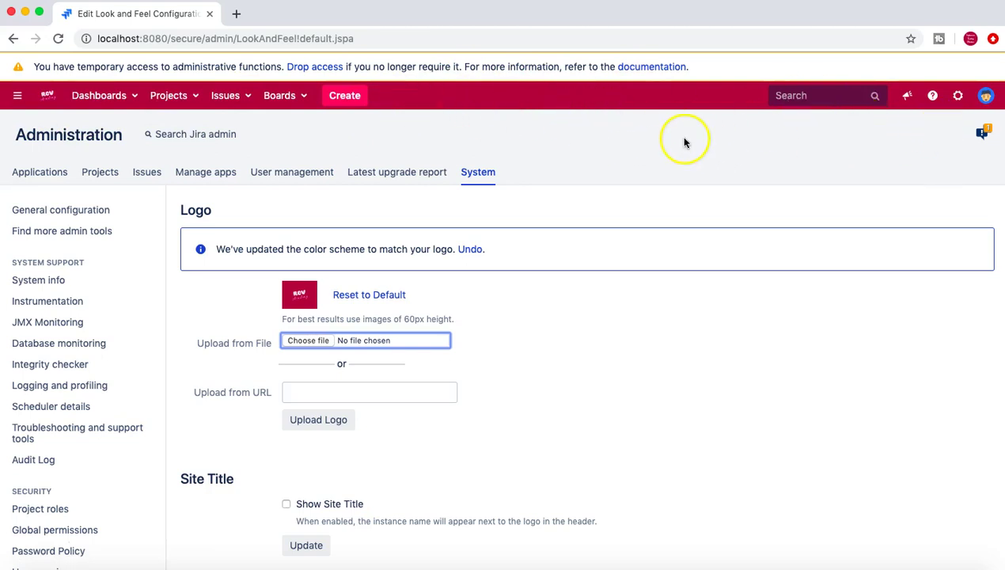
# Step: Enable Show Site Title so the instance name appears beside the header logo, and apply the update
pyautogui.scroll(-5, 585, 343)
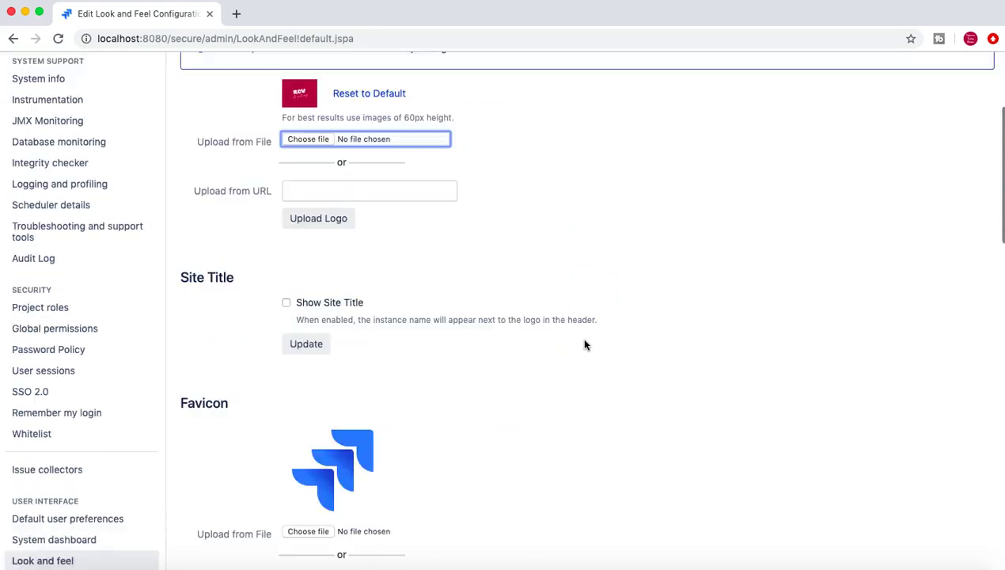
pyautogui.click(286, 296)
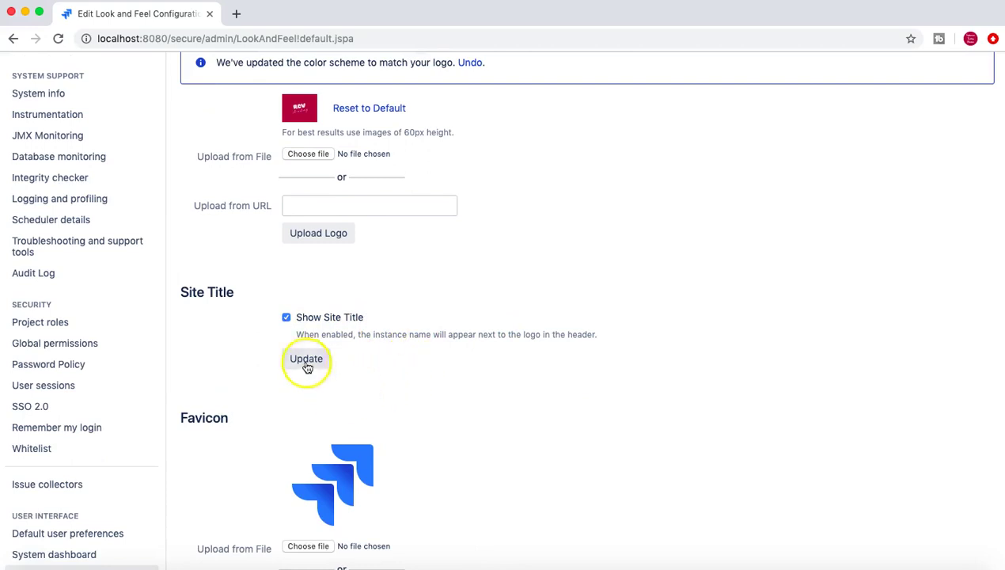
pyautogui.click(307, 365)
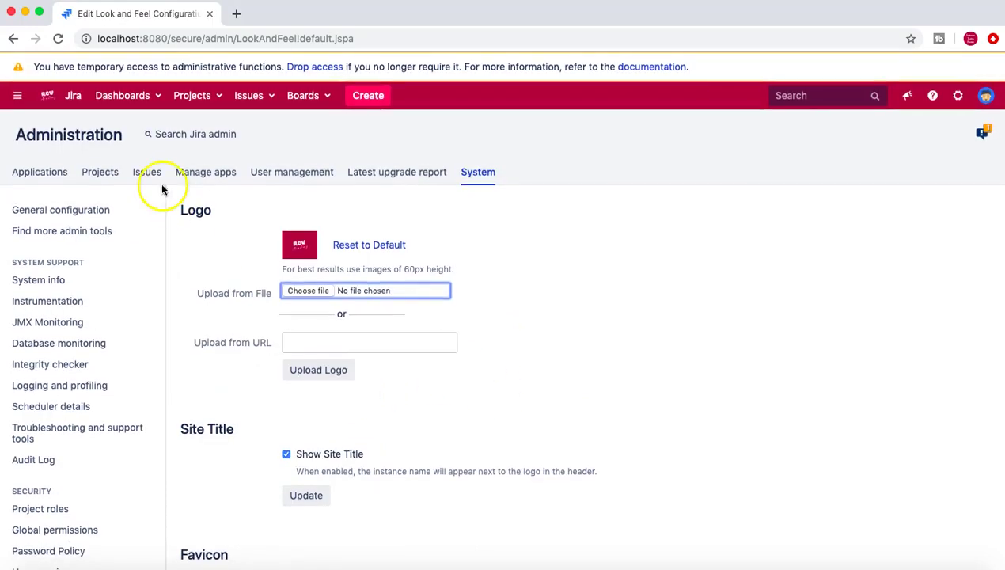
pyautogui.click(69, 97)
pyautogui.click(75, 112)
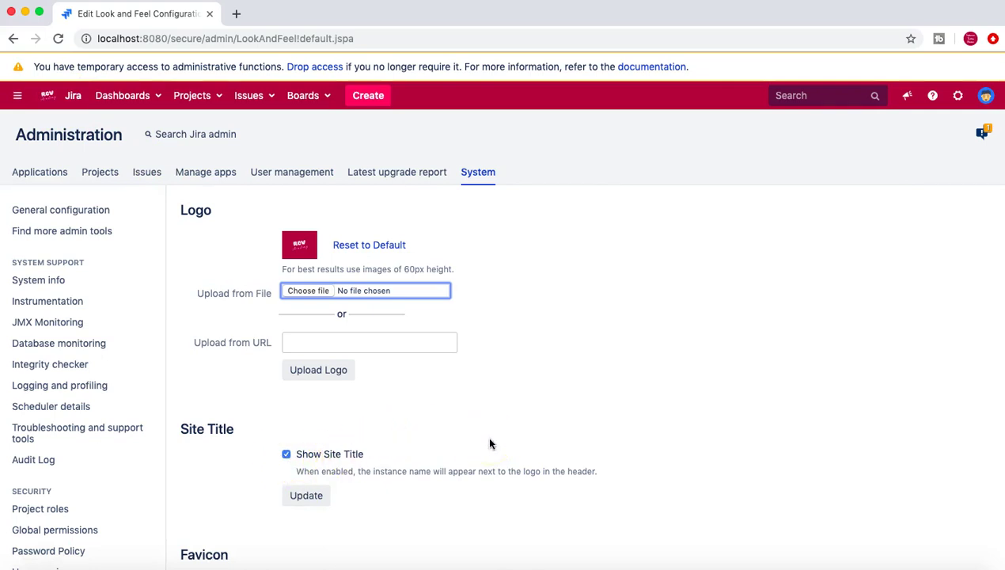
# Step: Upload RCV-logo.png from the Downloads folder as the site's favicon
pyautogui.scroll(-5, 488, 442)
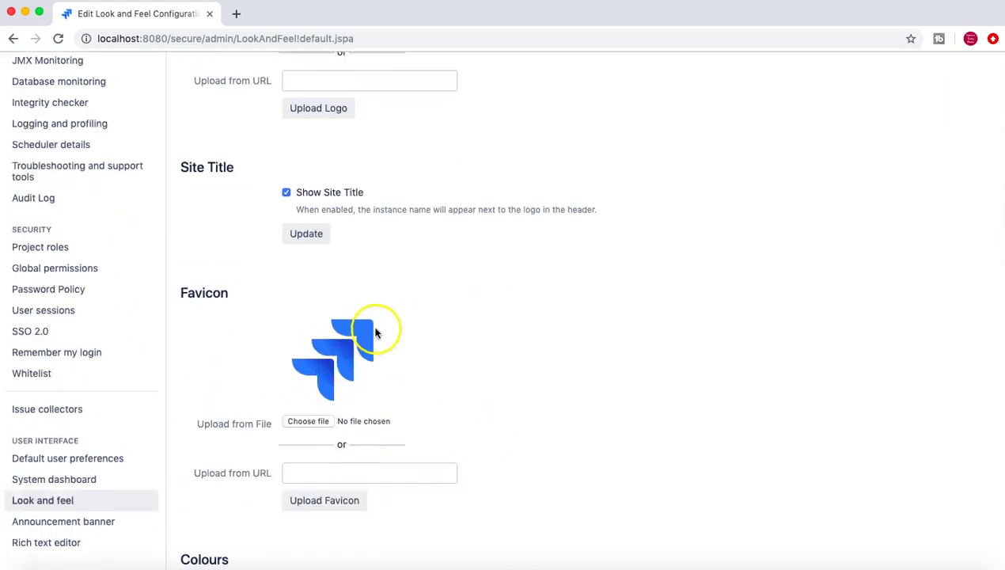
pyautogui.scroll(5, 371, 329)
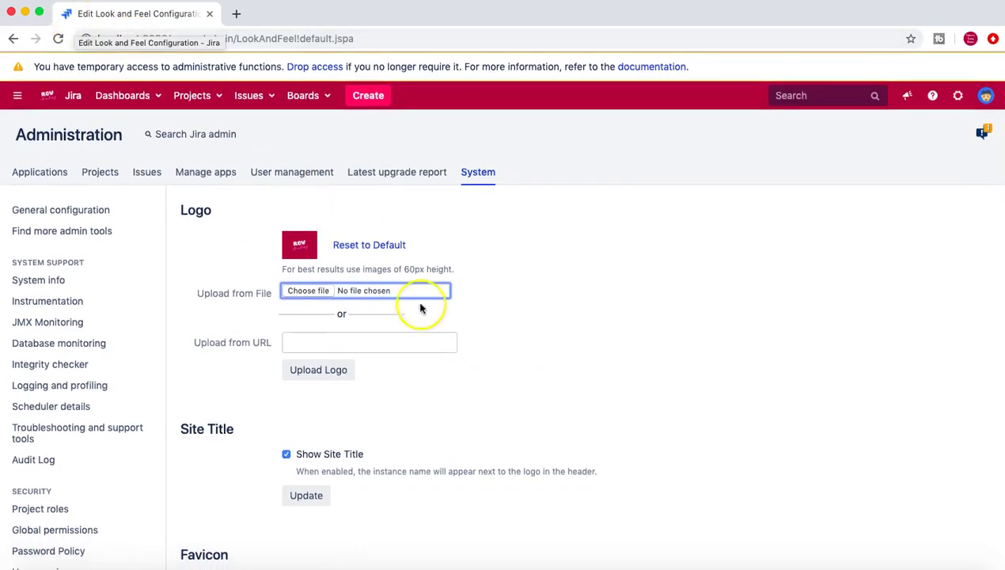
pyautogui.scroll(-5, 421, 308)
pyautogui.click(321, 386)
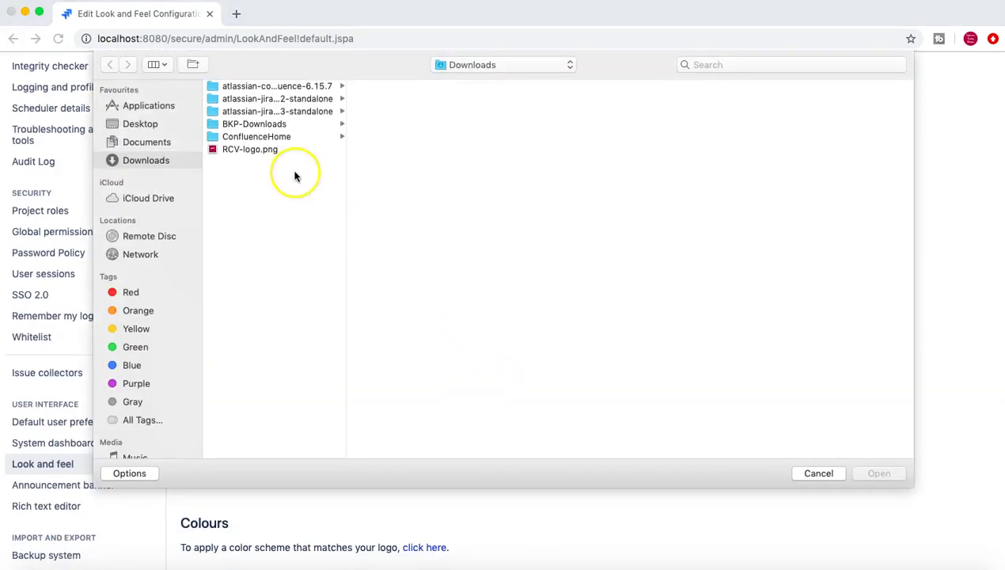
pyautogui.click(265, 149)
pyautogui.click(866, 473)
pyautogui.scroll(-2, 481, 388)
pyautogui.click(346, 373)
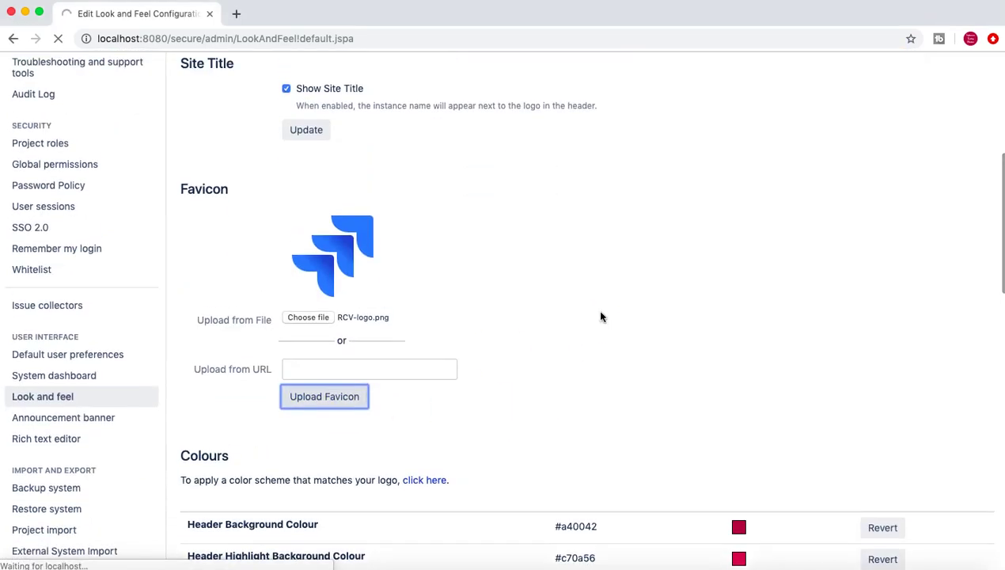
pyautogui.scroll(3, 601, 316)
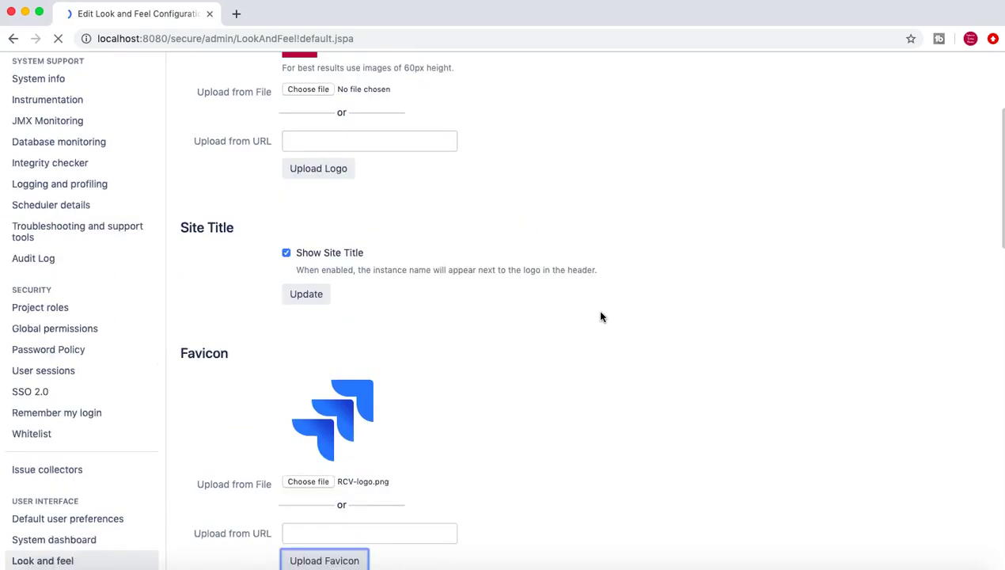
pyautogui.scroll(3, 600, 316)
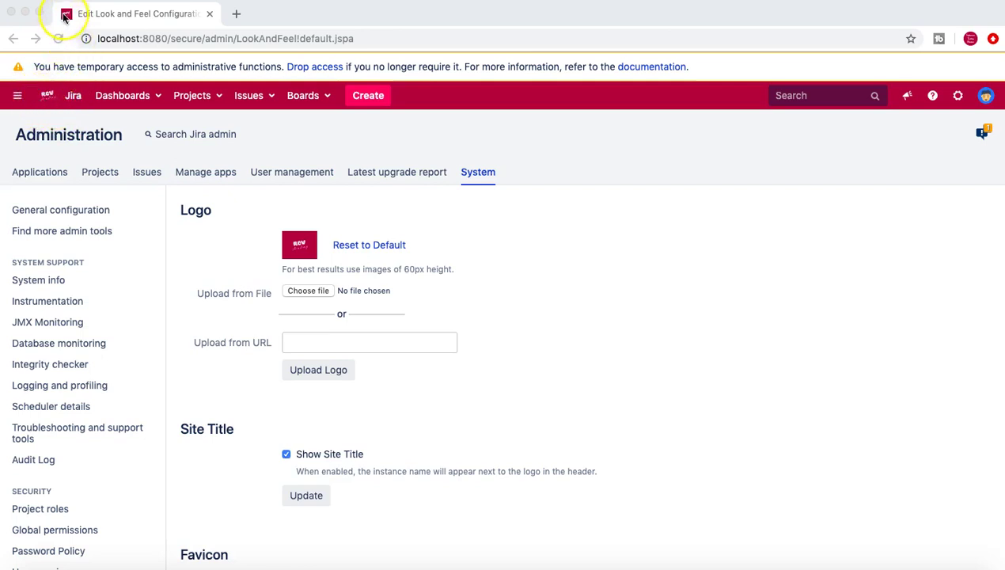
# Step: Check the new logo and site title in the header and the favicon on the browser tab against their settings
pyautogui.scroll(-2, 811, 310)
pyautogui.scroll(2, 811, 310)
pyautogui.scroll(-1, 661, 320)
pyautogui.scroll(1, 661, 321)
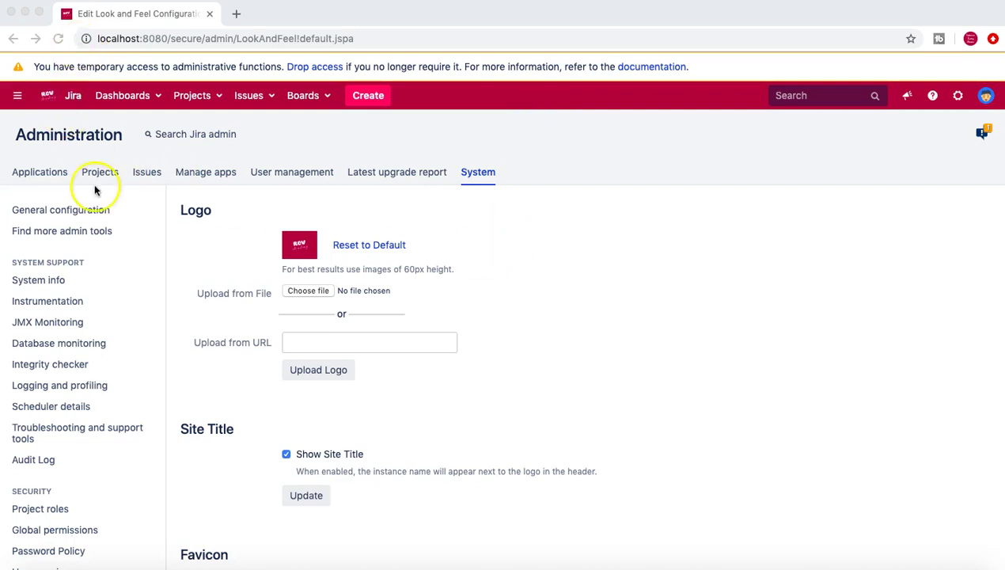
pyautogui.scroll(-1, 509, 348)
pyautogui.scroll(1, 509, 348)
pyautogui.scroll(-1, 510, 348)
pyautogui.scroll(-5, 509, 347)
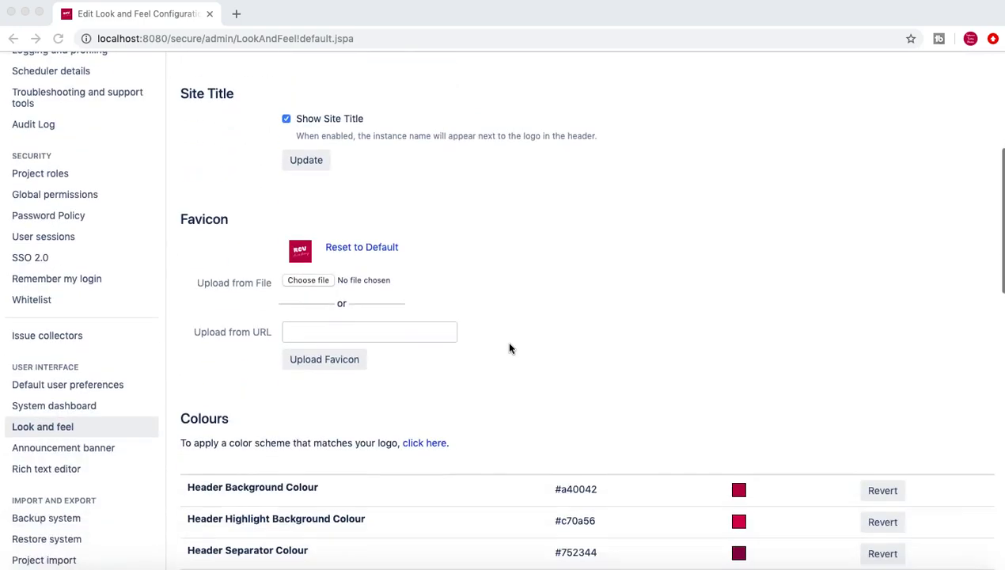
pyautogui.scroll(-2, 509, 347)
pyautogui.scroll(7, 510, 349)
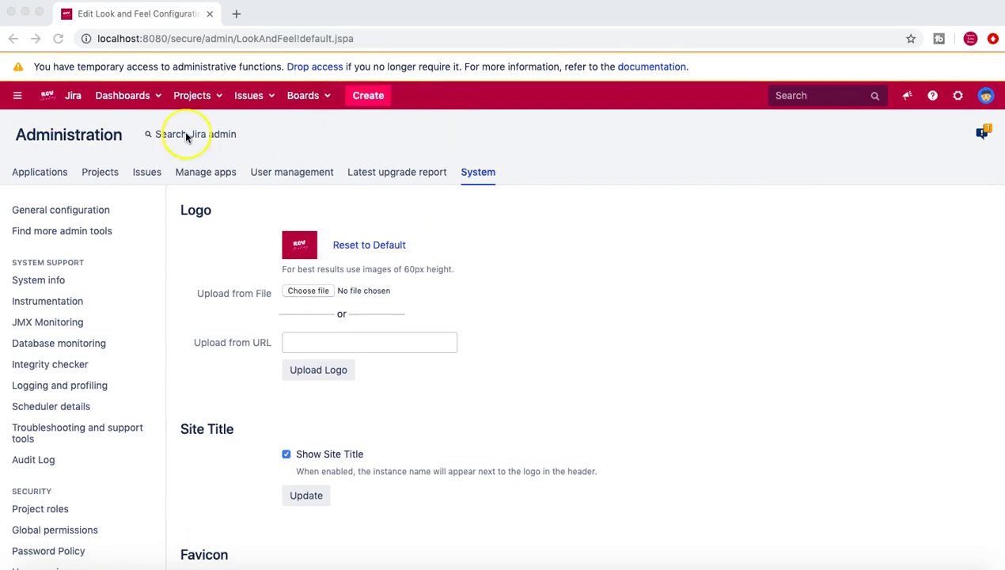
# Step: Examine the header, menu item, button and link colours listed in the Colours section
pyautogui.scroll(-6, 650, 386)
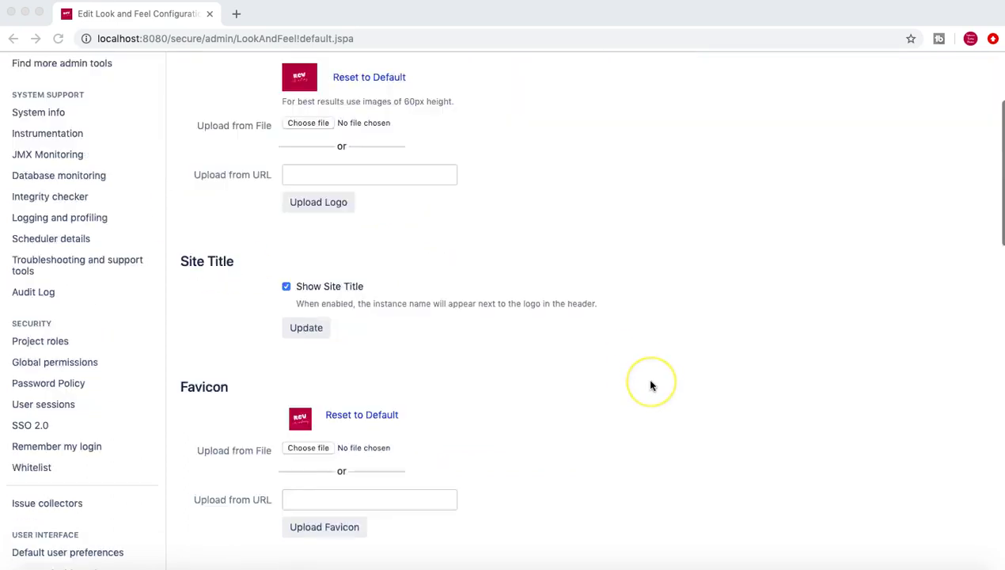
pyautogui.scroll(-1, 650, 385)
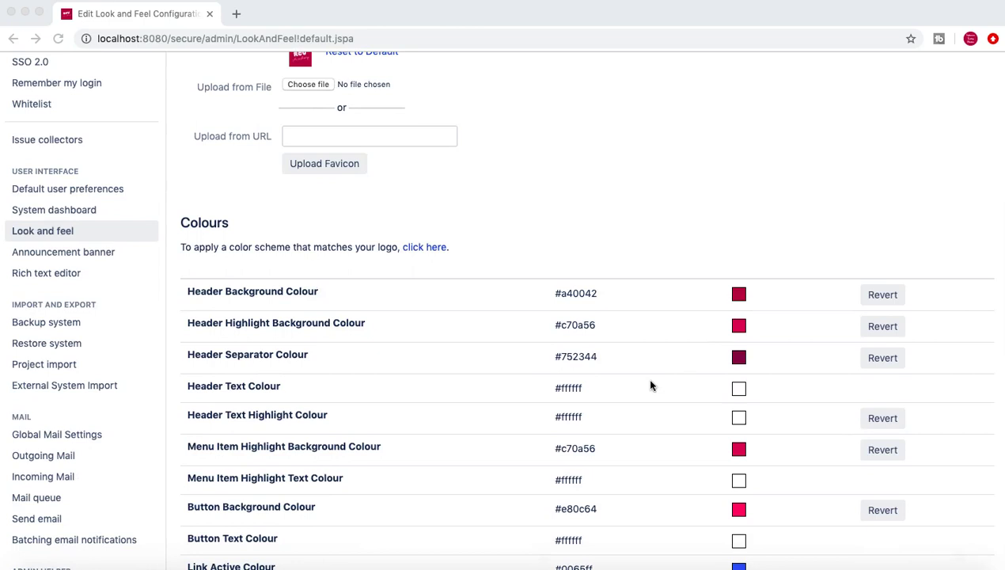
pyautogui.scroll(-3, 651, 386)
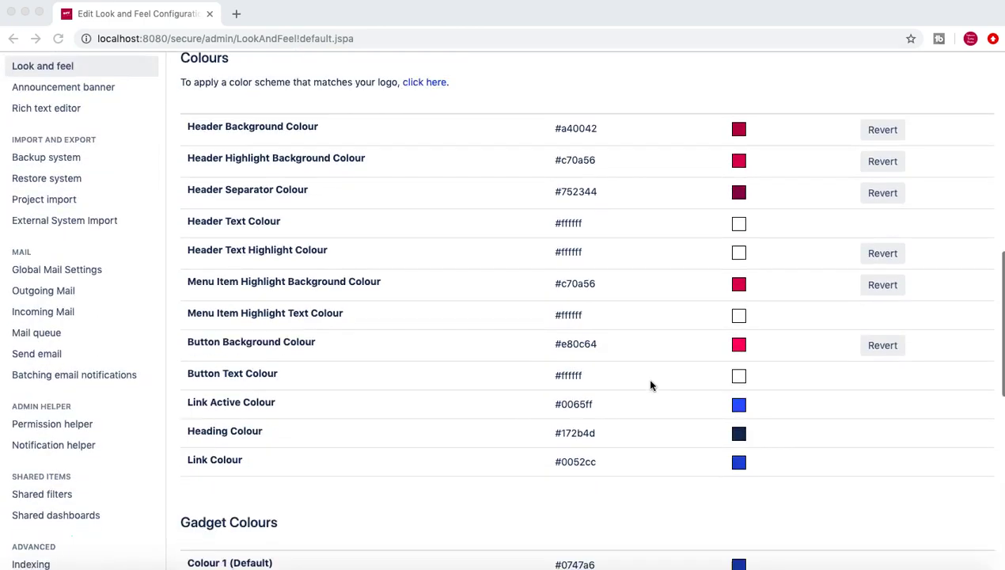
pyautogui.scroll(-2, 650, 385)
pyautogui.scroll(3, 650, 386)
pyautogui.scroll(-2, 651, 385)
# Step: Examine the Gadget Colours and Date/Time Formats sections of the look and feel settings
pyautogui.scroll(-5, 650, 386)
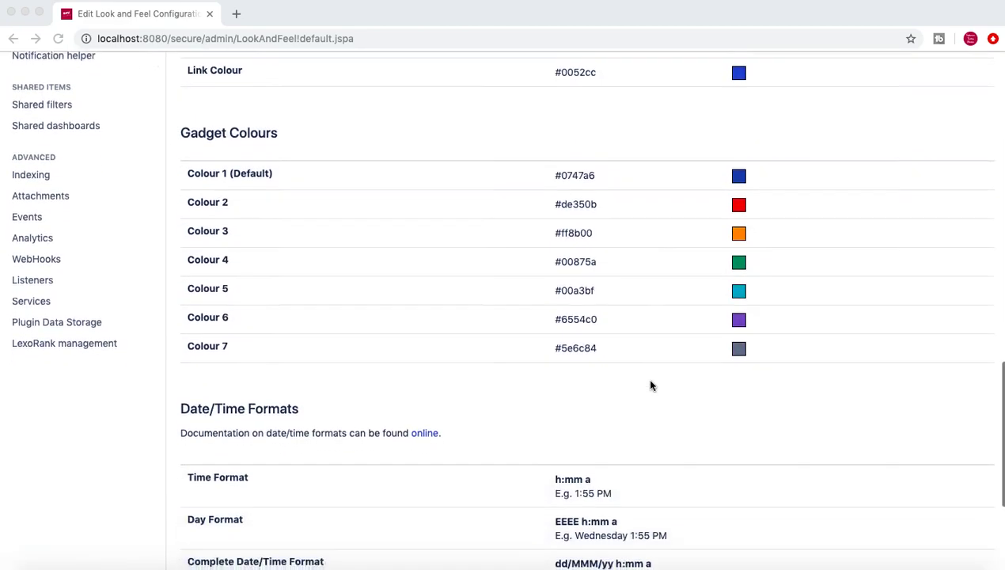
pyautogui.scroll(-2, 650, 385)
pyautogui.scroll(3, 650, 385)
pyautogui.scroll(-3, 651, 385)
pyautogui.click(314, 309)
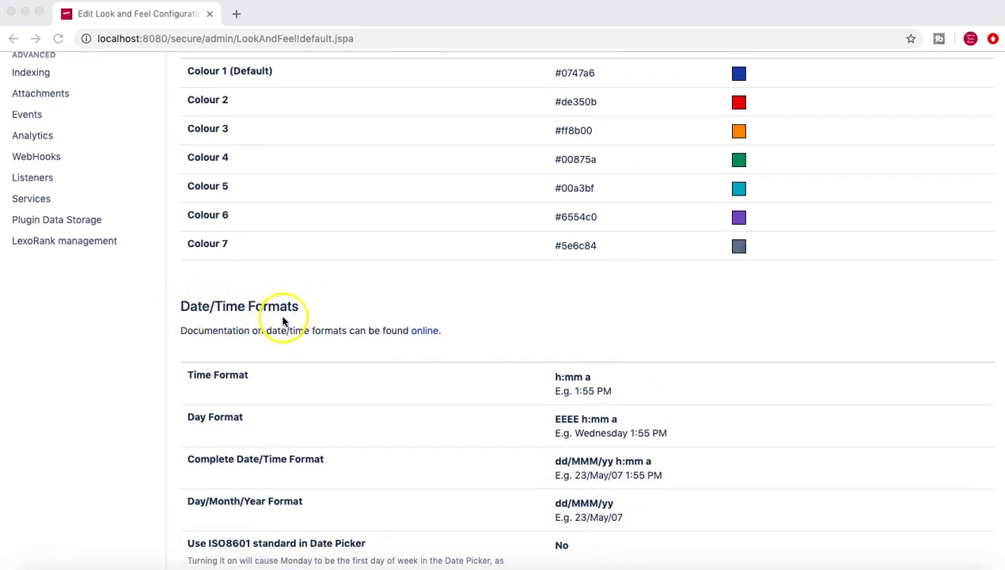
pyautogui.scroll(-1, 467, 441)
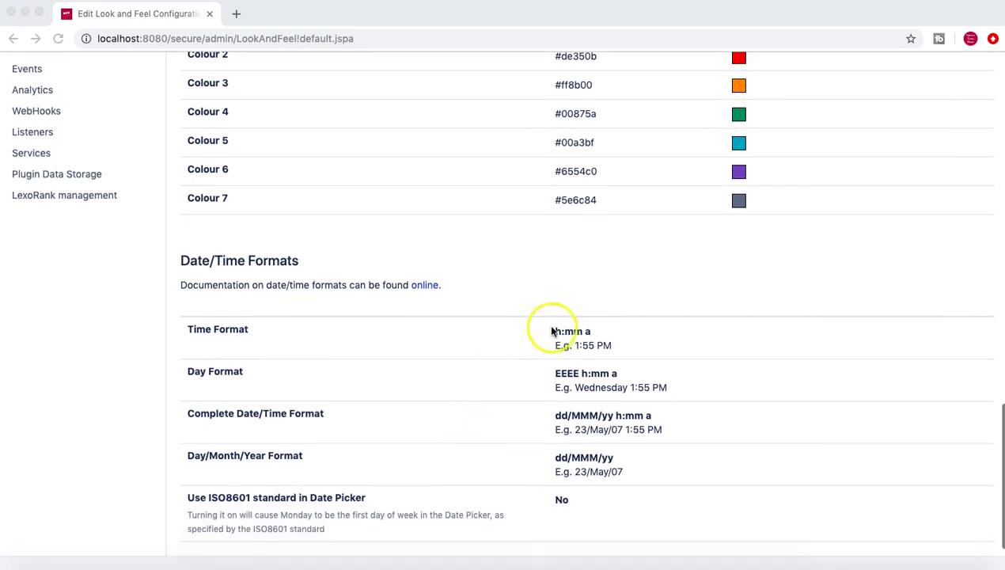
pyautogui.scroll(-2, 394, 445)
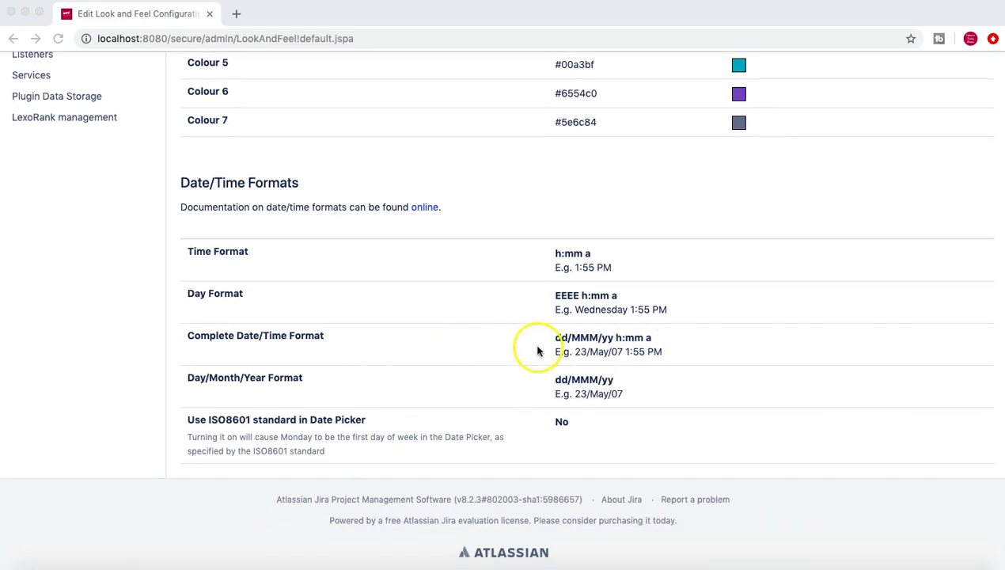
pyautogui.scroll(1, 463, 314)
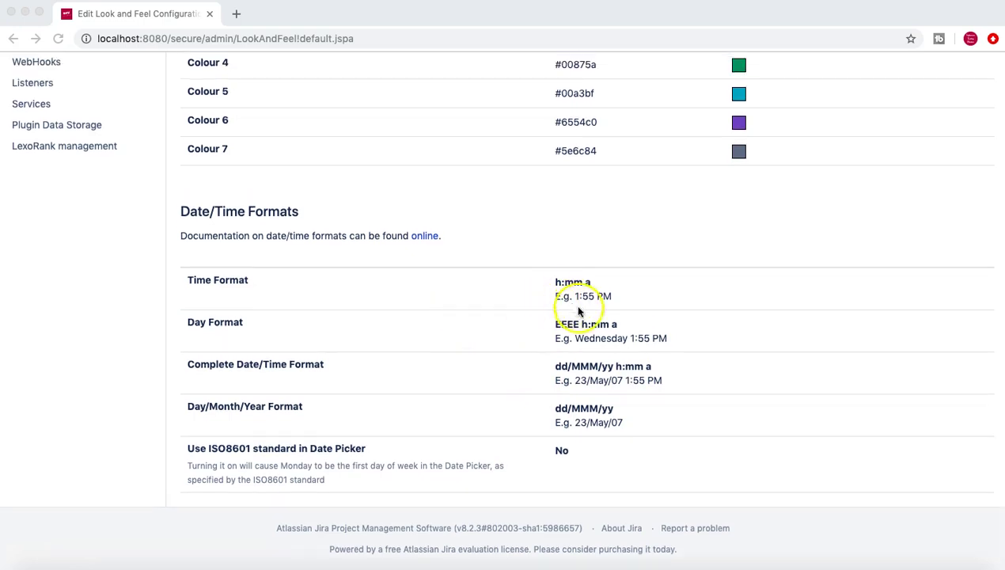
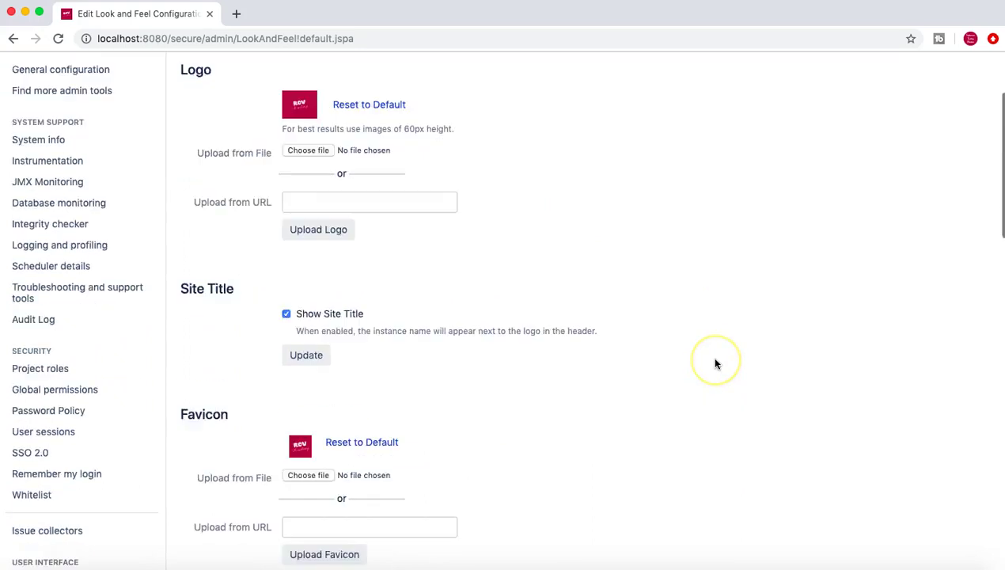
# Step: Set the Header Highlight Background Colour to the light pink #f27eae and save it
pyautogui.scroll(1, 709, 355)
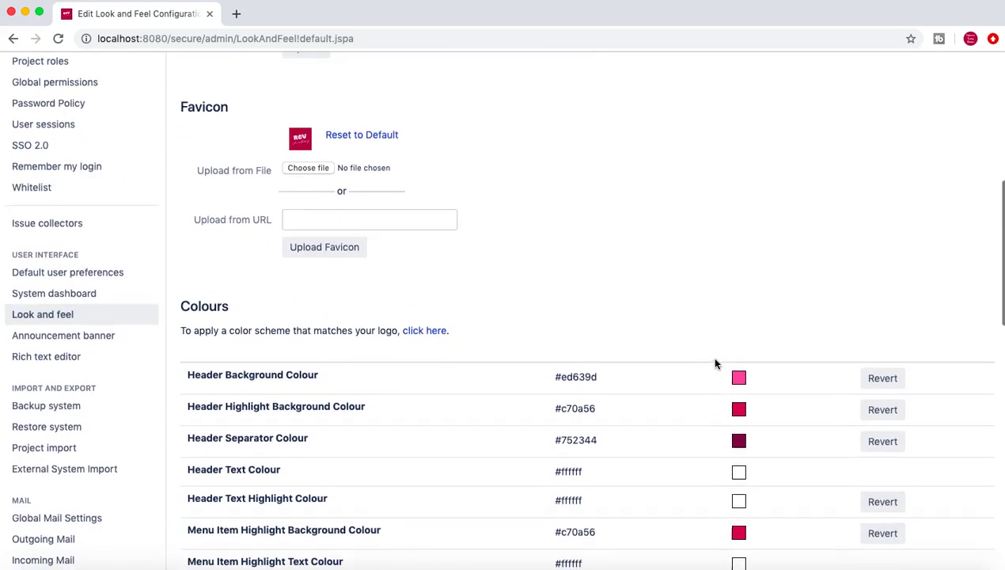
pyautogui.scroll(8, 517, 284)
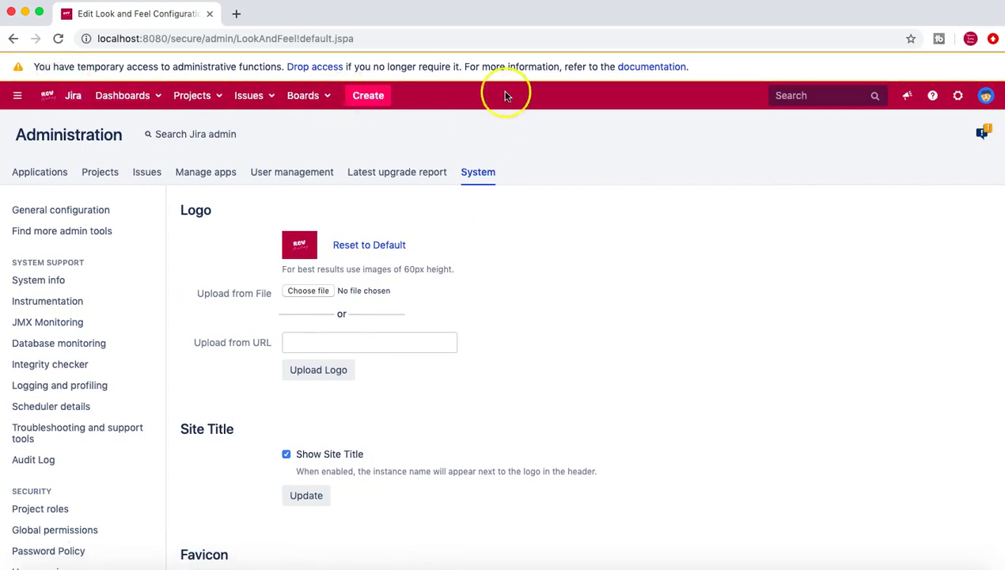
pyautogui.scroll(-8, 525, 294)
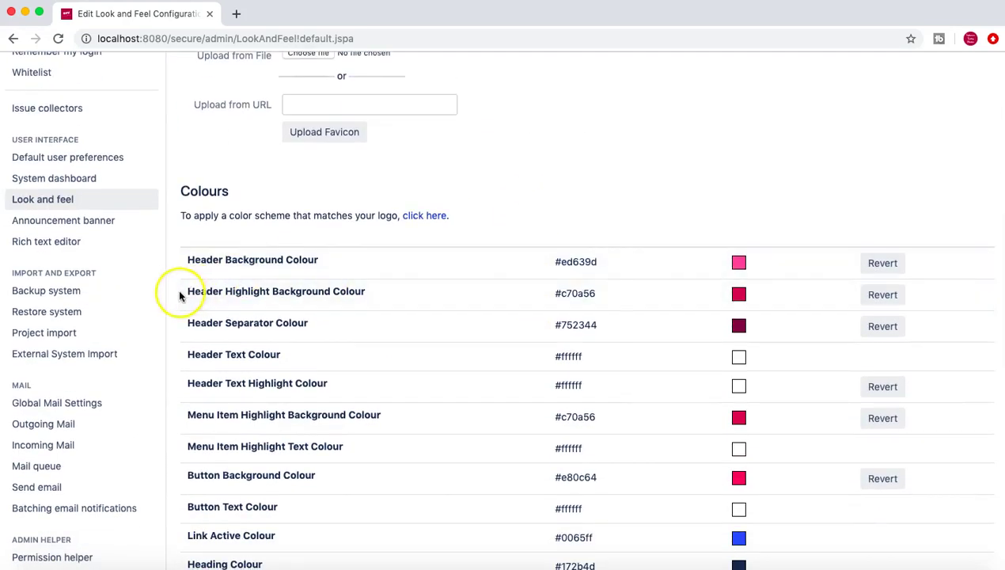
pyautogui.click(740, 296)
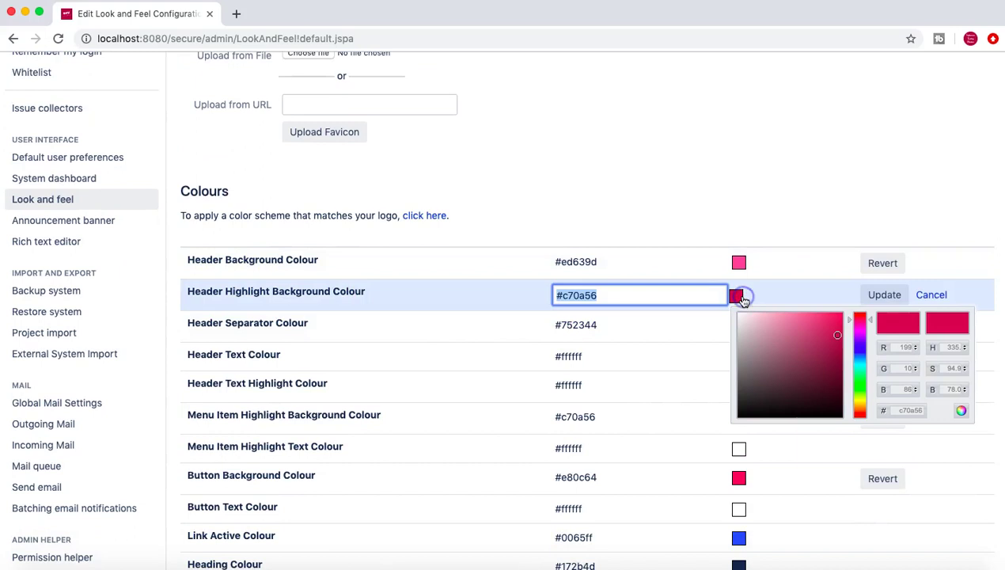
pyautogui.moveTo(841, 337); pyautogui.dragTo(788, 317)
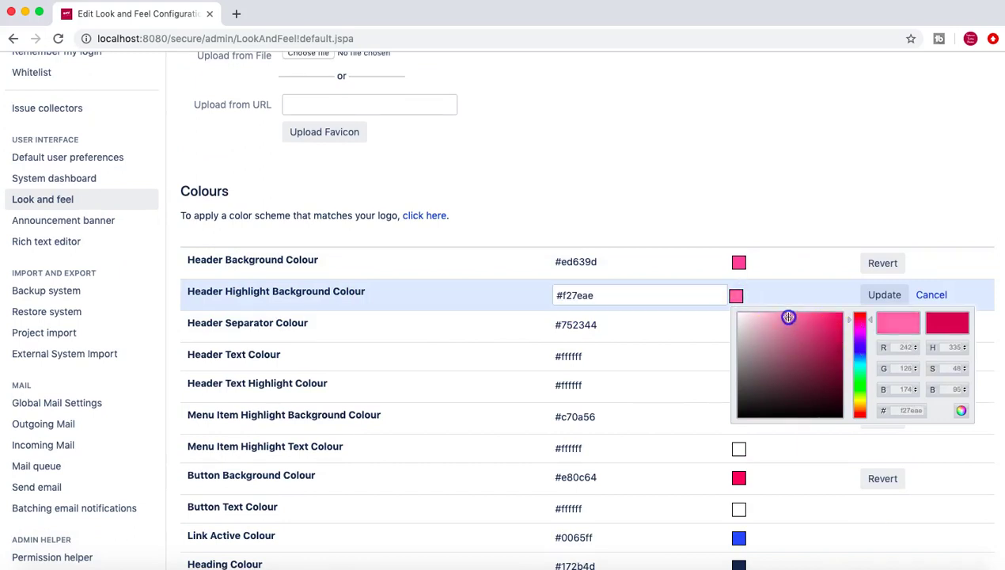
pyautogui.click(884, 299)
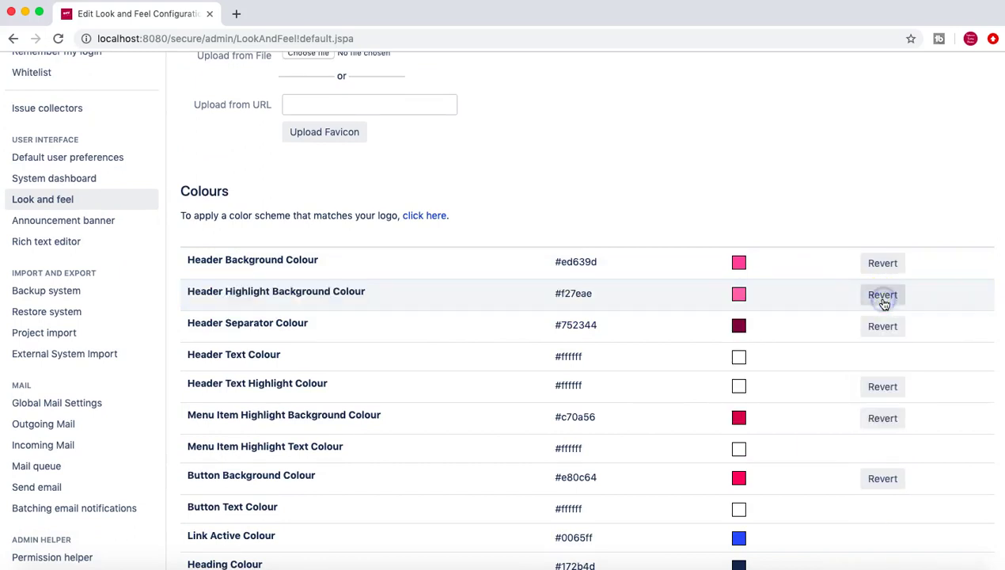
# Step: Set the Header Background Colour to the light pink #f28cb8 and save it
pyautogui.click(738, 262)
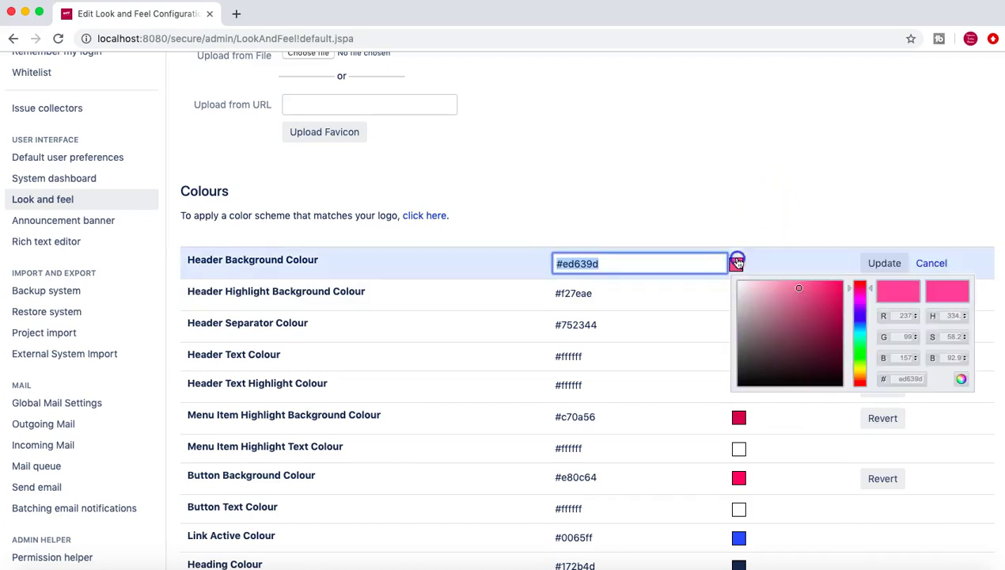
pyautogui.moveTo(796, 286); pyautogui.dragTo(782, 287)
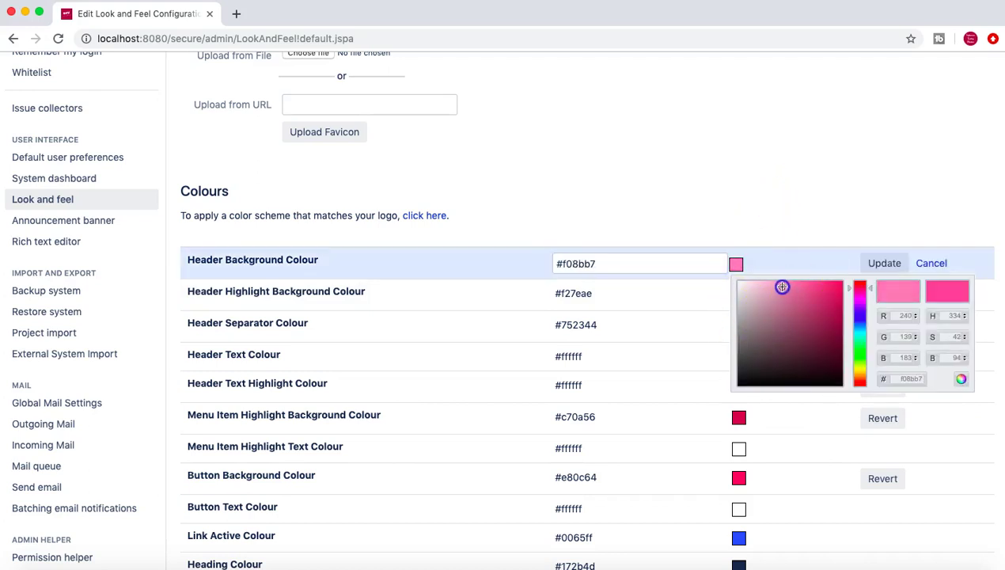
pyautogui.click(876, 265)
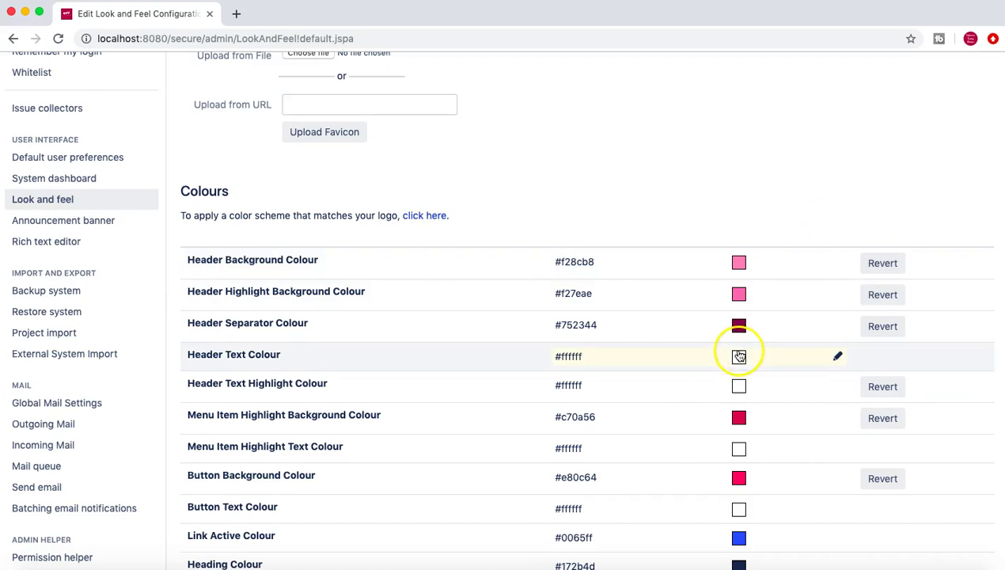
# Step: Set the Header Separator Colour to a lighter magenta, about #bf3d73, and save it
pyautogui.click(739, 325)
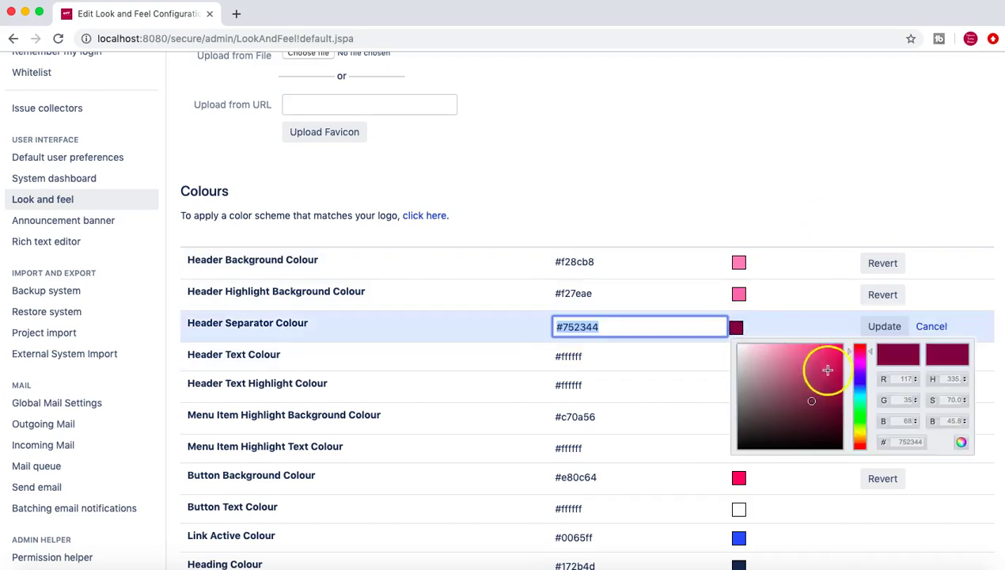
pyautogui.moveTo(811, 400); pyautogui.dragTo(809, 369)
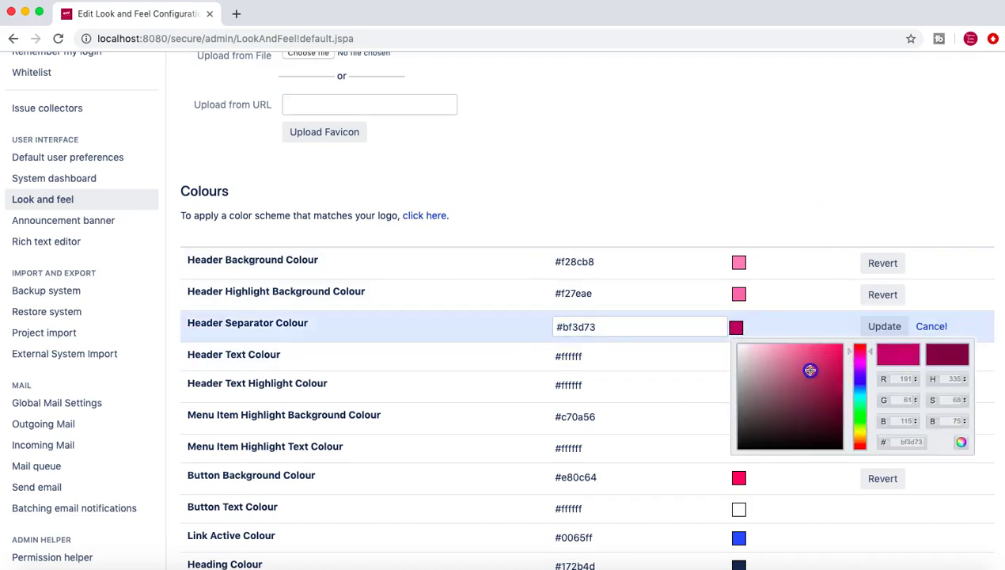
pyautogui.click(883, 326)
# Step: Reload the look and feel settings page to check how the updated colours look in the header
pyautogui.scroll(-15, 819, 189)
pyautogui.scroll(5, 819, 188)
pyautogui.scroll(10, 819, 189)
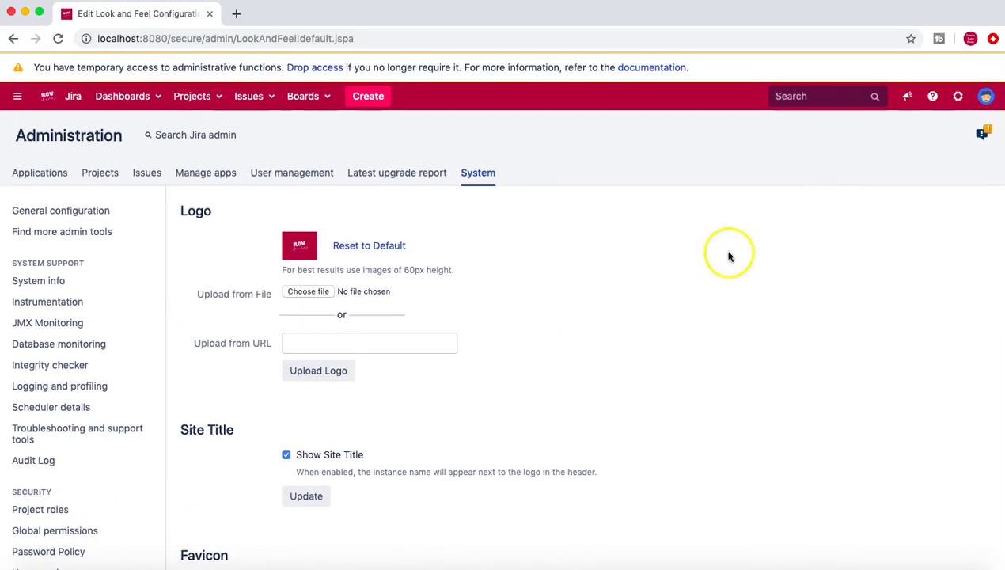
pyautogui.click(433, 35)
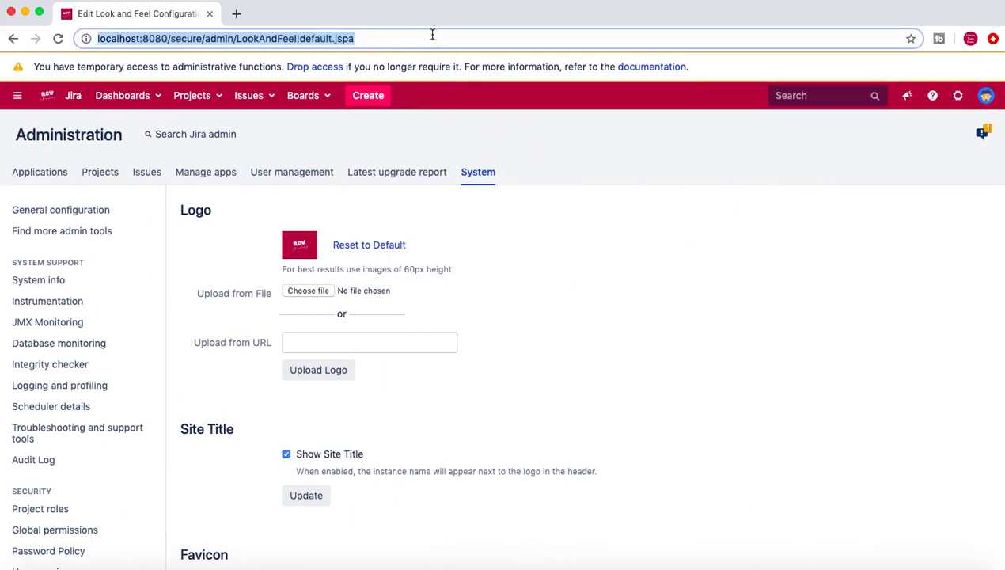
pyautogui.press('Return')
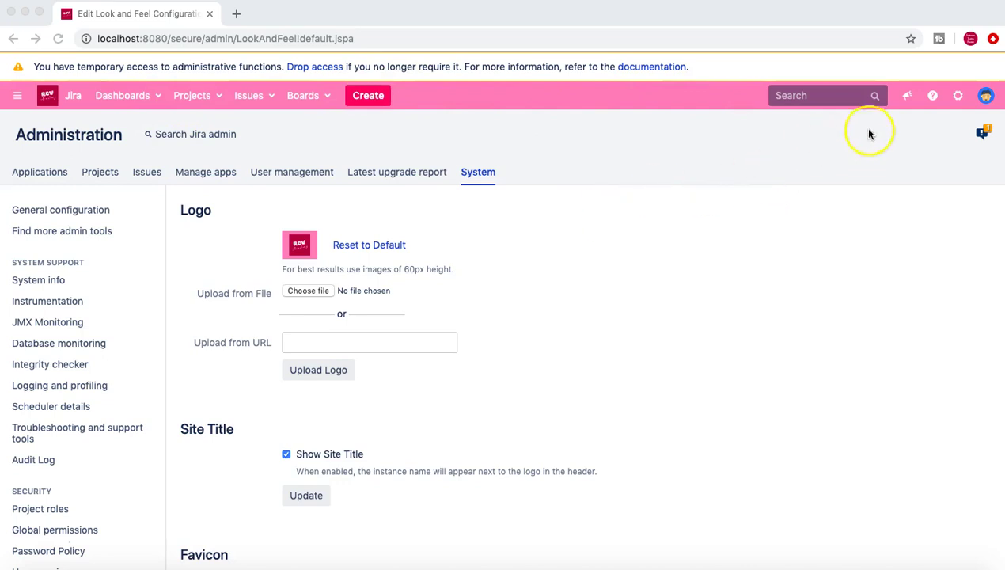
# Step: Examine the current header colours in the Colours section and the seven Gadget Colours
pyautogui.scroll(-2, 536, 307)
pyautogui.scroll(-15, 535, 306)
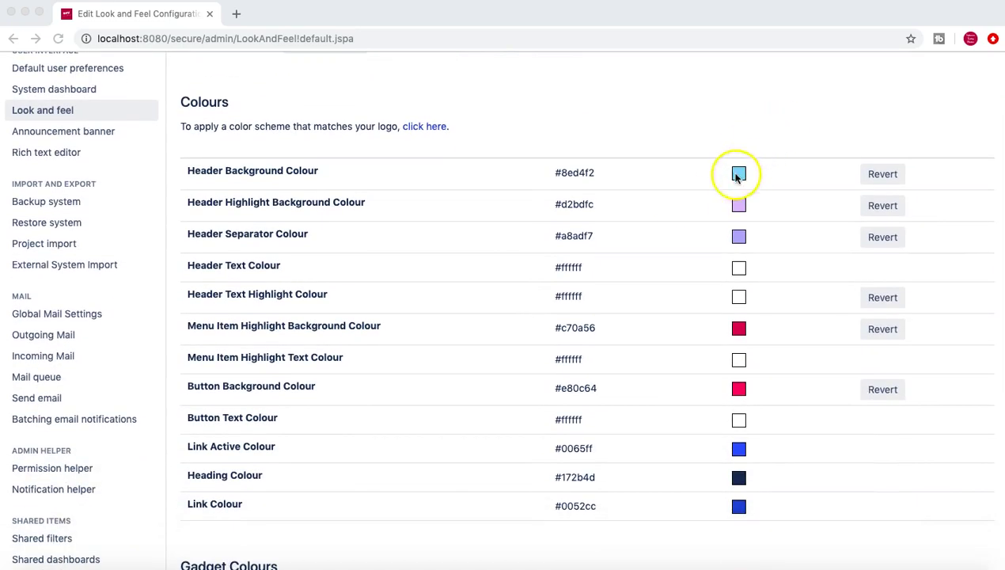
pyautogui.scroll(-1, 667, 341)
pyautogui.scroll(-4, 667, 341)
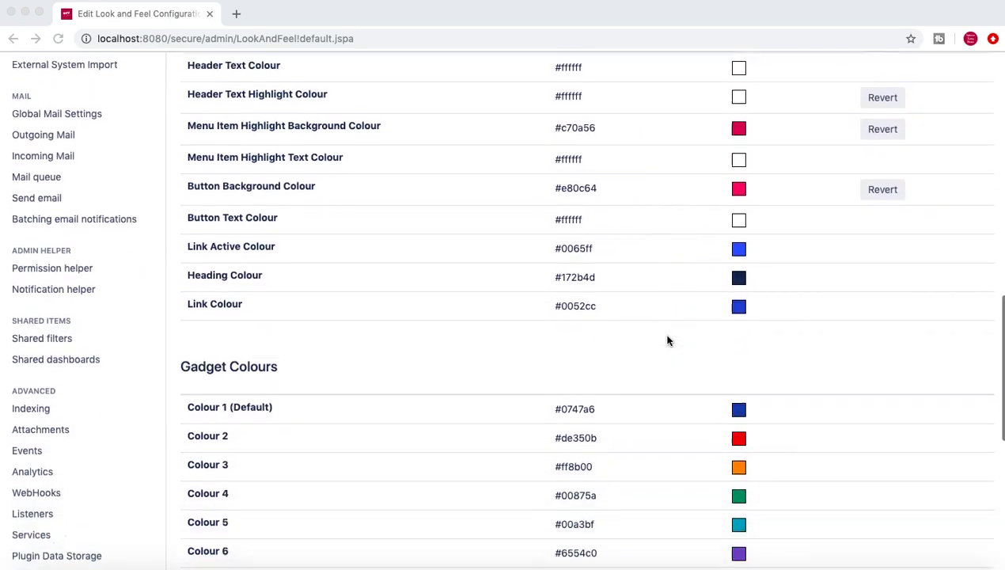
pyautogui.scroll(-1, 667, 340)
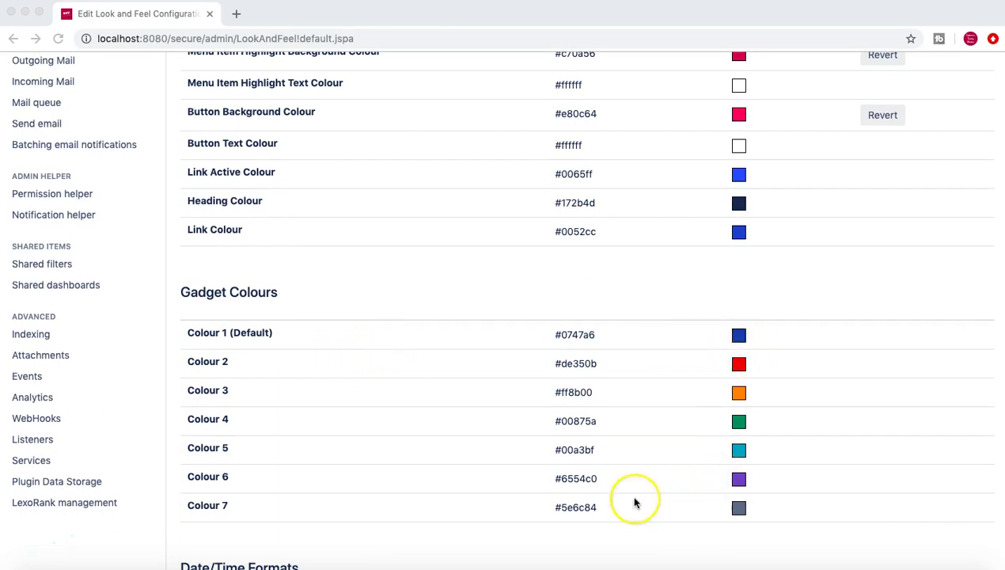
pyautogui.scroll(-1, 507, 465)
pyautogui.scroll(5, 507, 465)
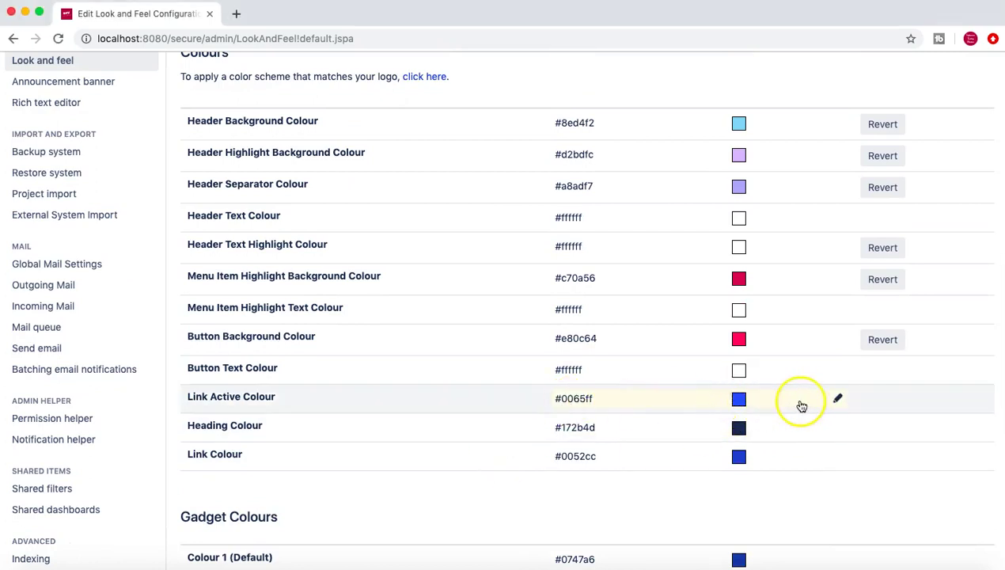
# Step: Open the Heading Colour for editing, cancel it without a change, and review the Colours and Gadget Colours lists
pyautogui.scroll(-1, 789, 448)
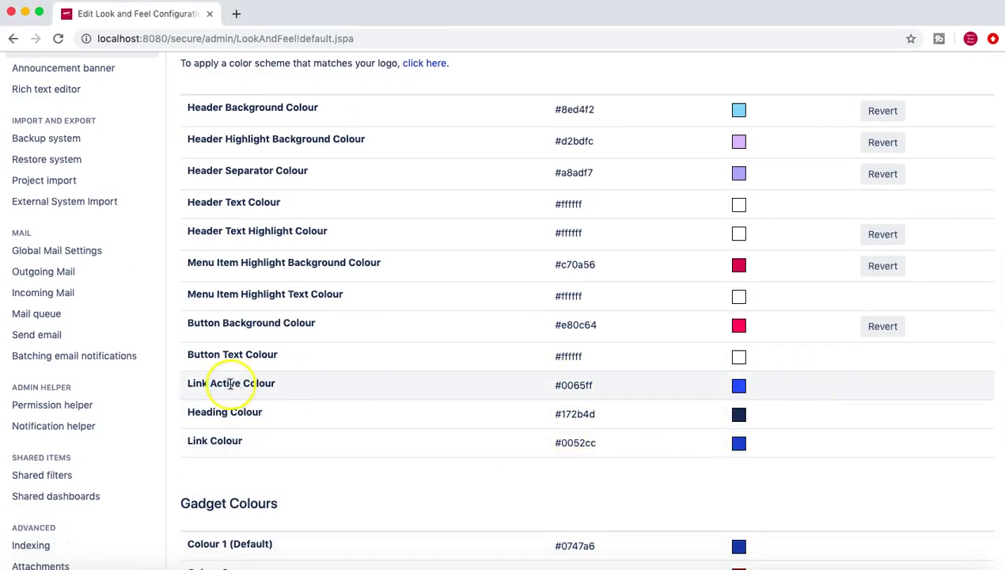
pyautogui.click(827, 415)
pyautogui.click(931, 415)
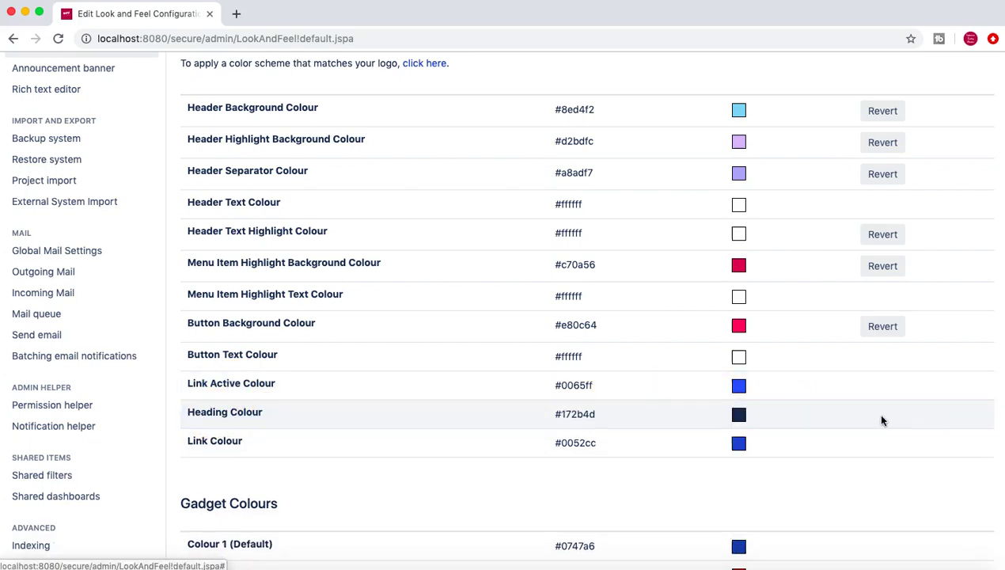
pyautogui.scroll(-1, 418, 476)
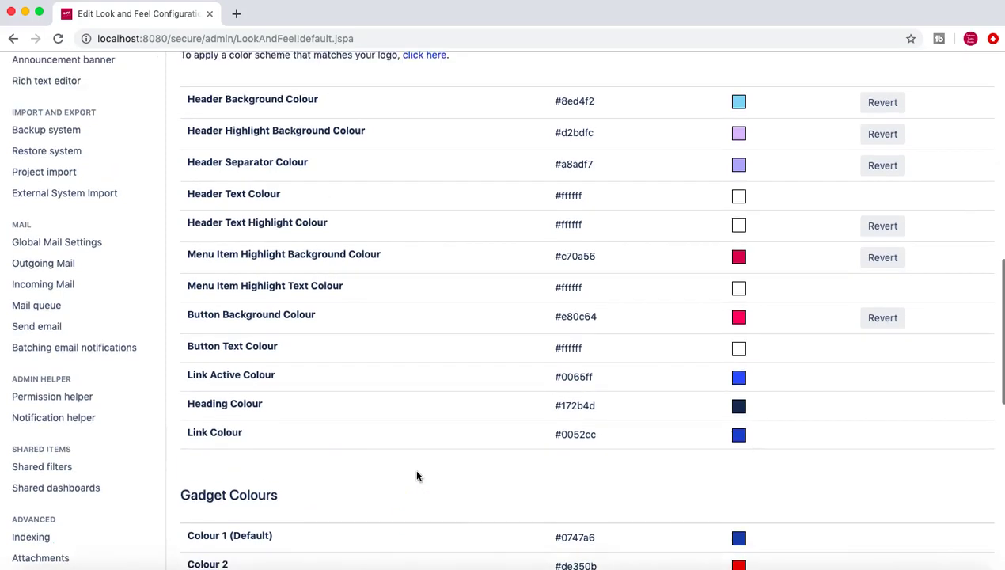
pyautogui.scroll(-4, 418, 476)
pyautogui.scroll(5, 418, 476)
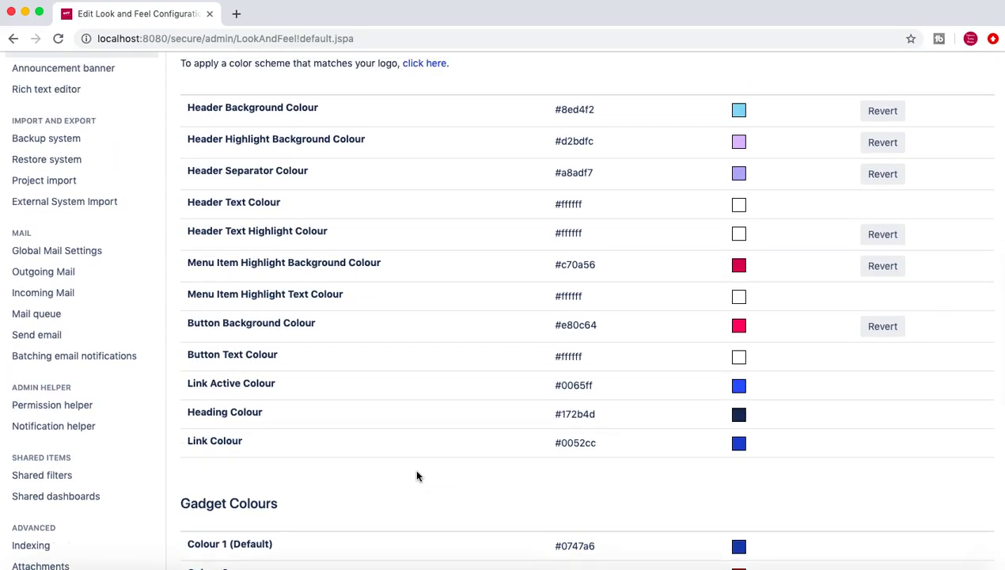
pyautogui.scroll(-3, 418, 475)
pyautogui.scroll(3, 417, 476)
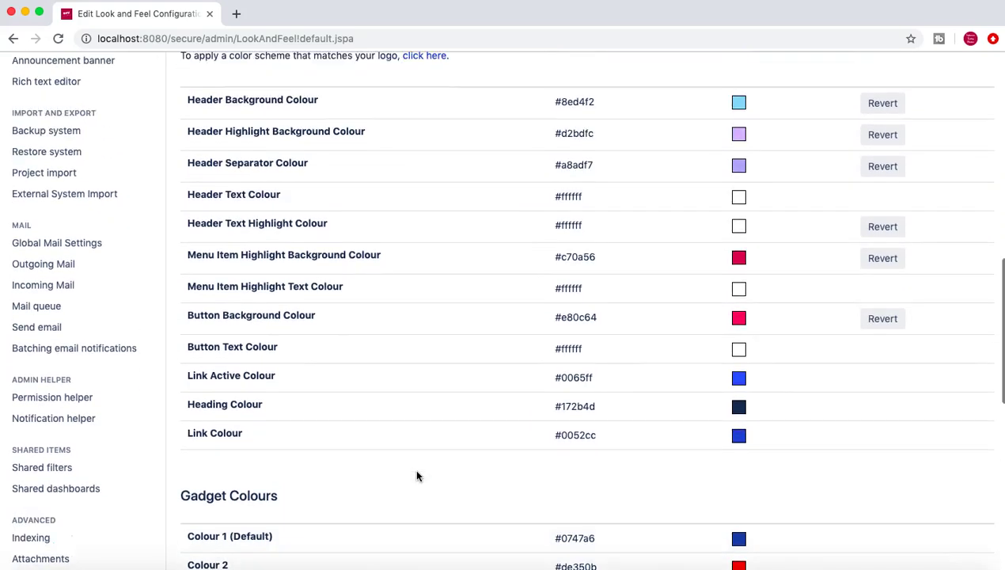
# Step: Review the Date/Time Formats section of the look and feel settings and open the Time Format for editing
pyautogui.scroll(-15, 418, 476)
pyautogui.scroll(2, 418, 475)
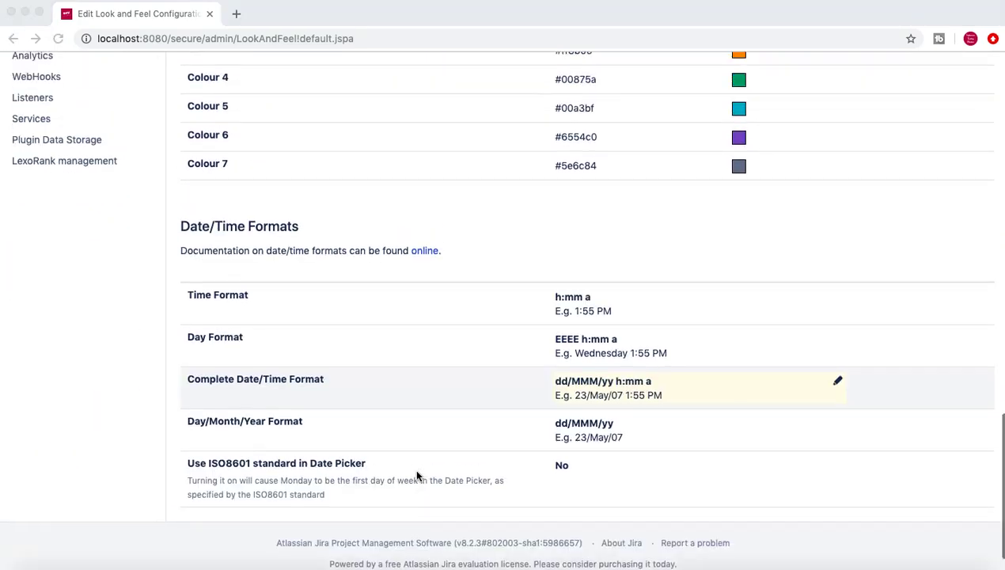
pyautogui.scroll(-2, 418, 475)
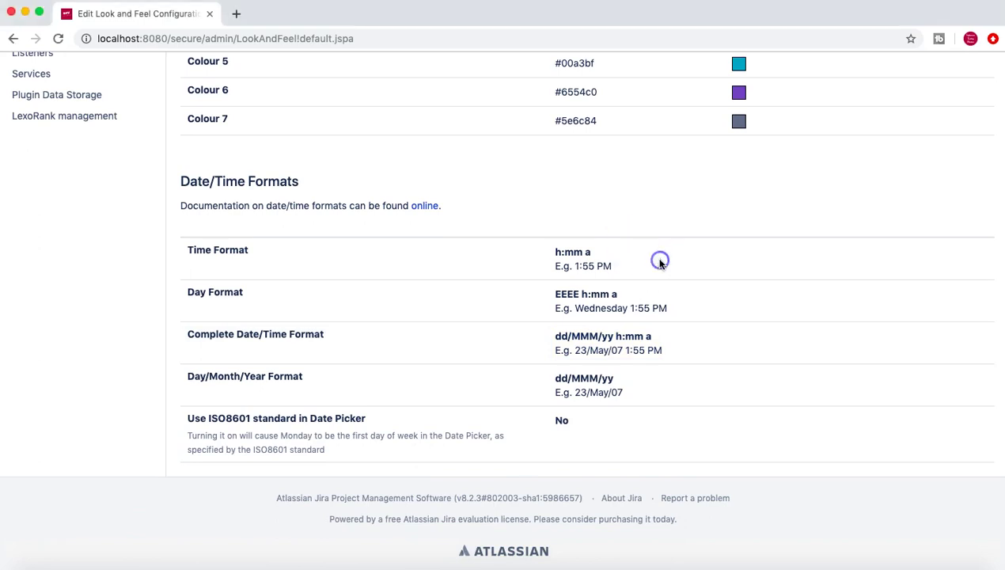
pyautogui.click(748, 264)
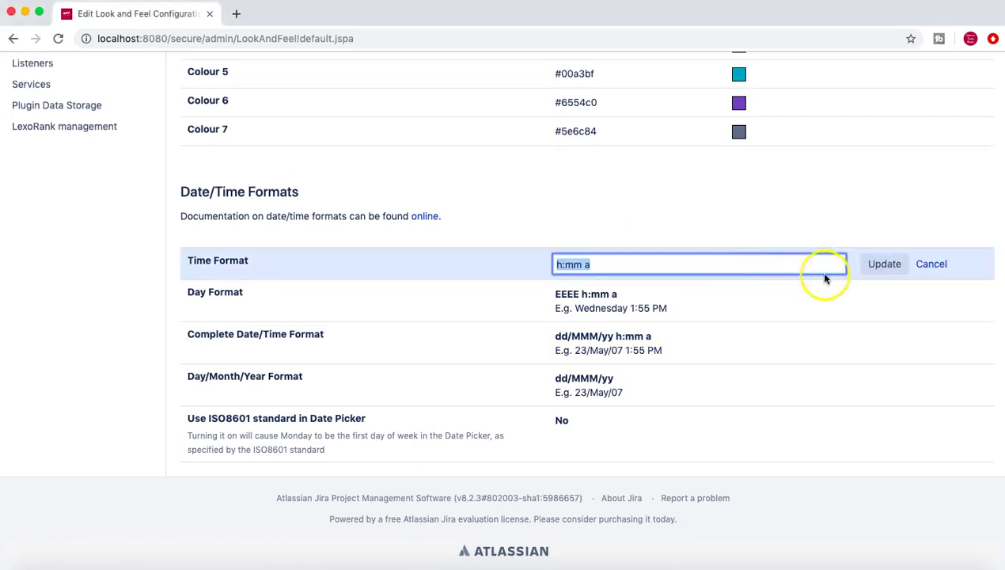
pyautogui.click(631, 220)
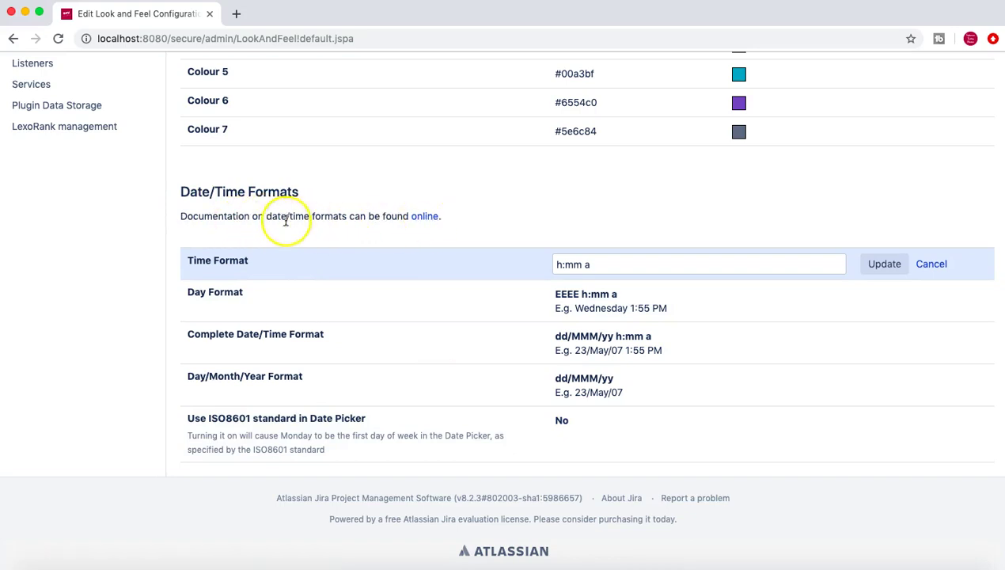
pyautogui.click(586, 204)
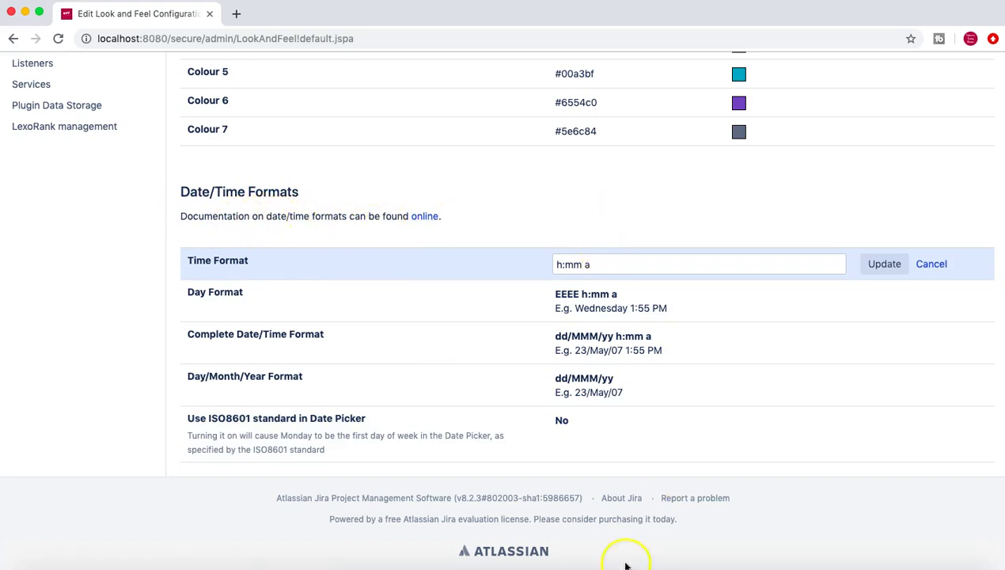
# Step: Look back over the logo, site title, favicon and colour settings, and open the Announcement banner settings
pyautogui.scroll(2, 492, 326)
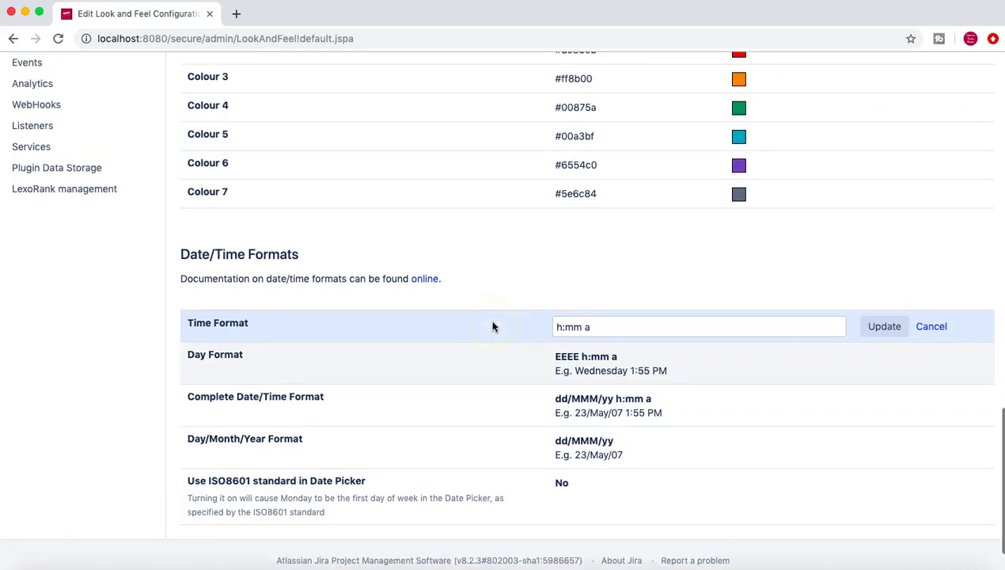
pyautogui.scroll(12, 492, 327)
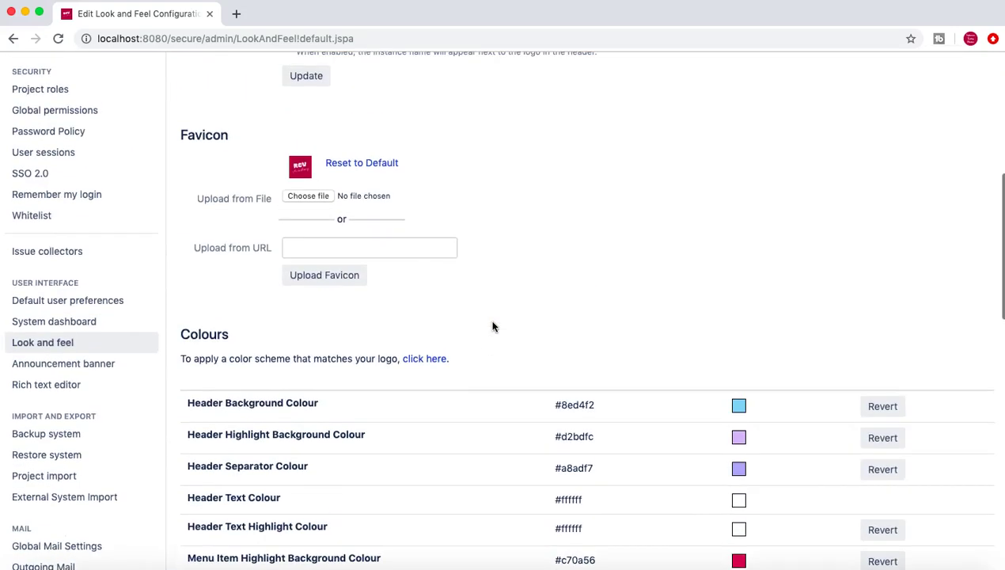
pyautogui.scroll(14, 523, 221)
pyautogui.scroll(-10, 529, 209)
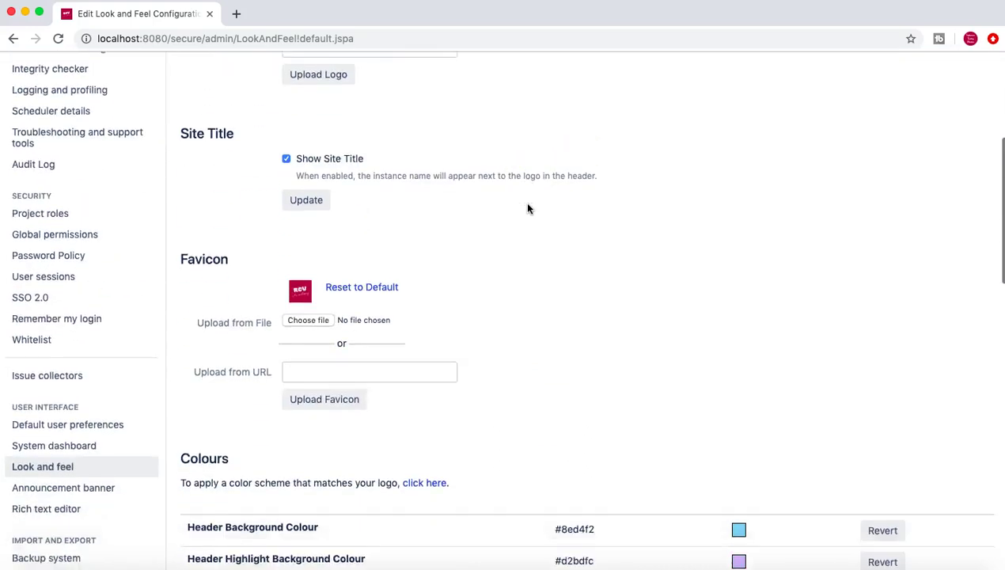
pyautogui.scroll(-3, 528, 209)
pyautogui.click(117, 372)
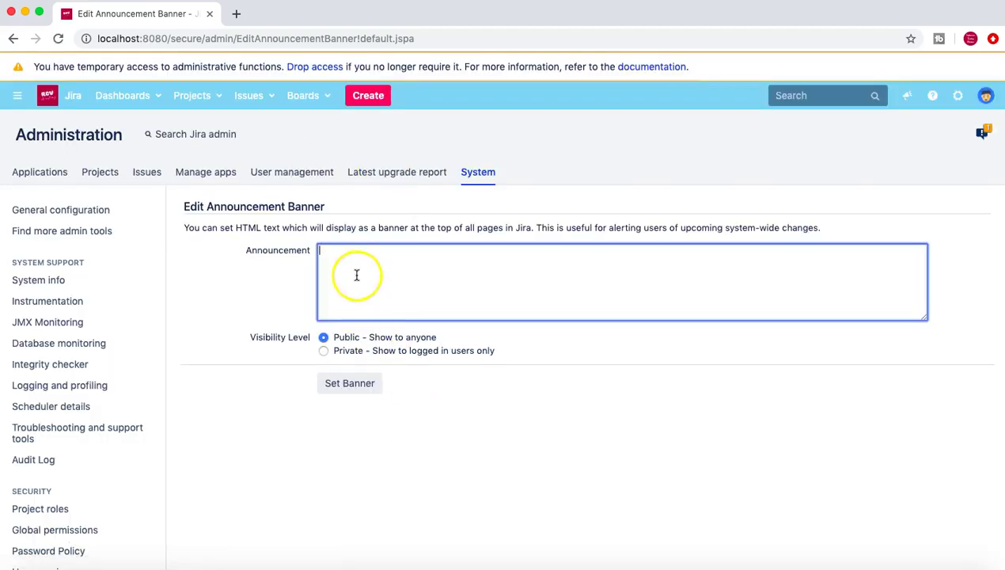
# Step: Enter "Scheduled JIRA maintenance" as the announcement, correct its spelling, set the banner and check it below the header
pyautogui.click(357, 274)
pyautogui.click(388, 267)
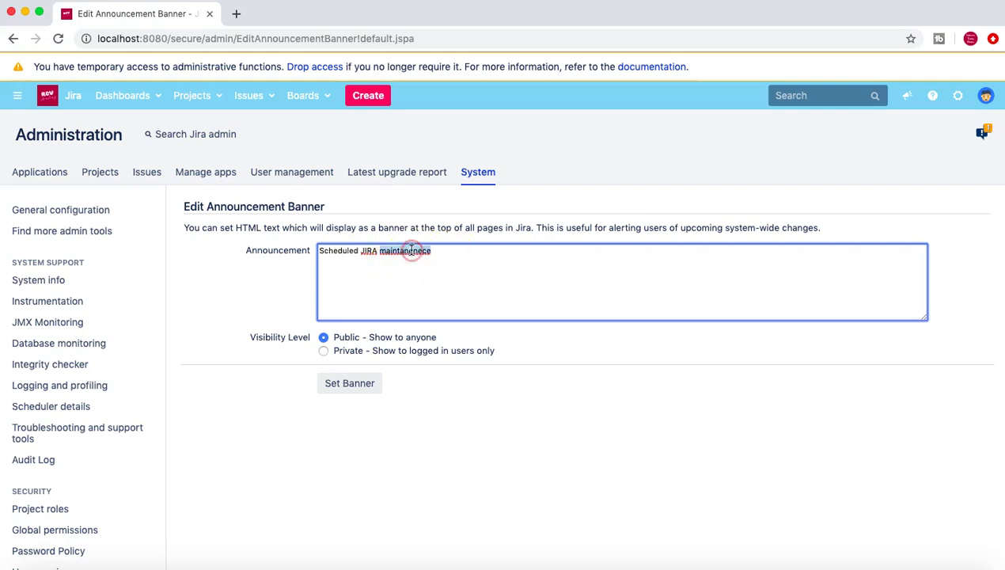
pyautogui.rightClick(413, 253)
pyautogui.click(433, 256)
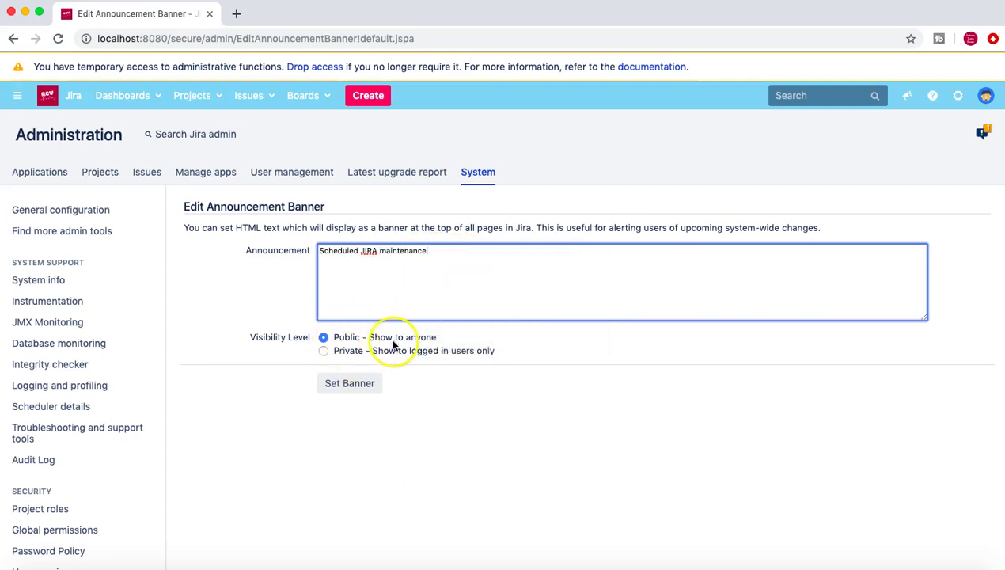
pyautogui.click(350, 386)
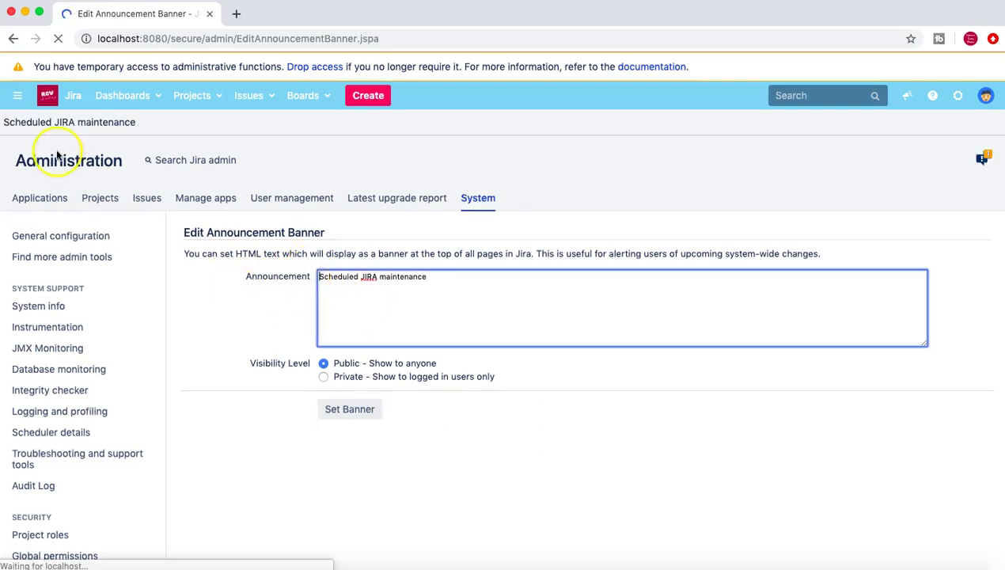
pyautogui.moveTo(4, 122); pyautogui.dragTo(52, 122)
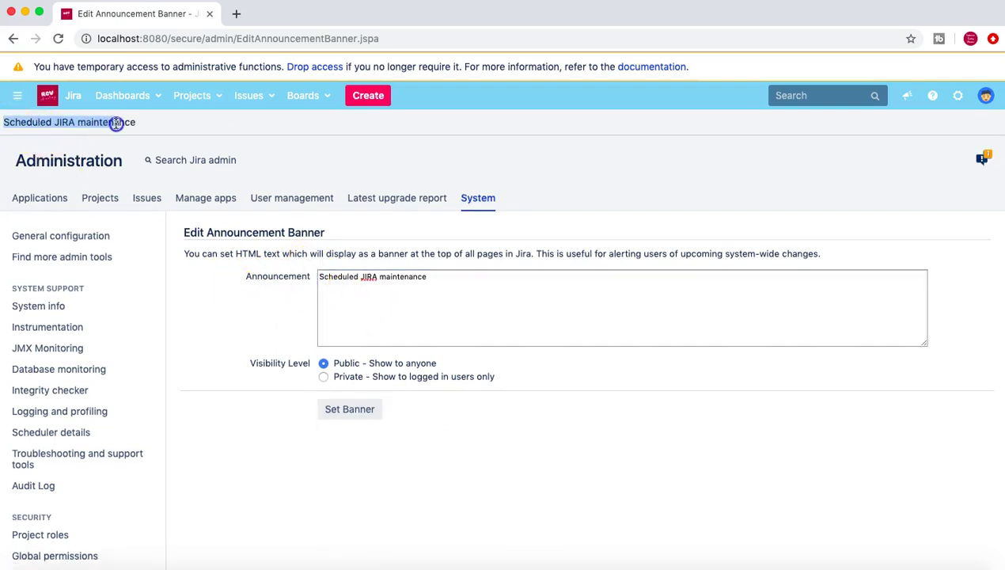
pyautogui.click(167, 123)
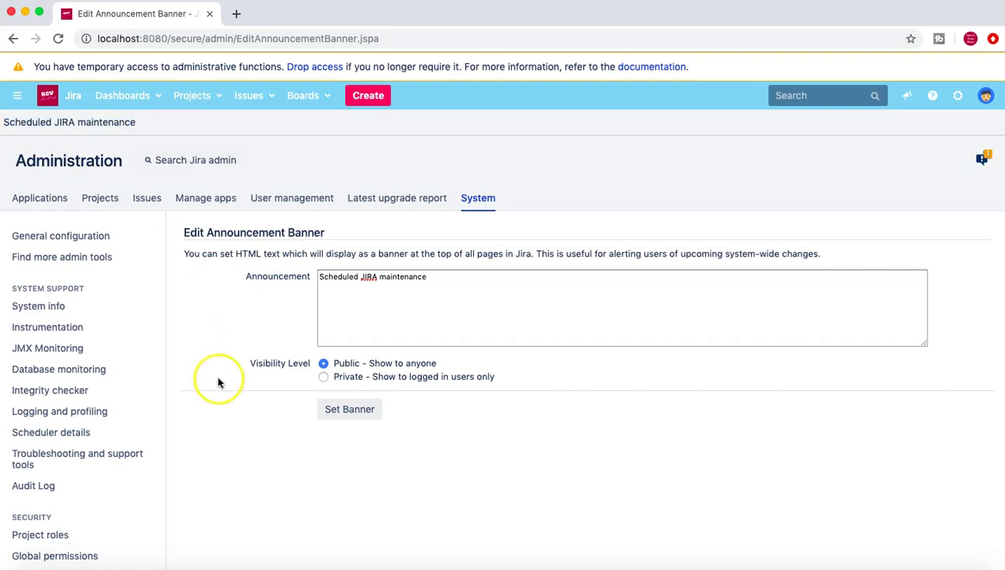
# Step: Open the Rich text editor settings and review the option that enables it for users and the User Interface settings list
pyautogui.scroll(-5, 219, 381)
pyautogui.scroll(-5, 219, 382)
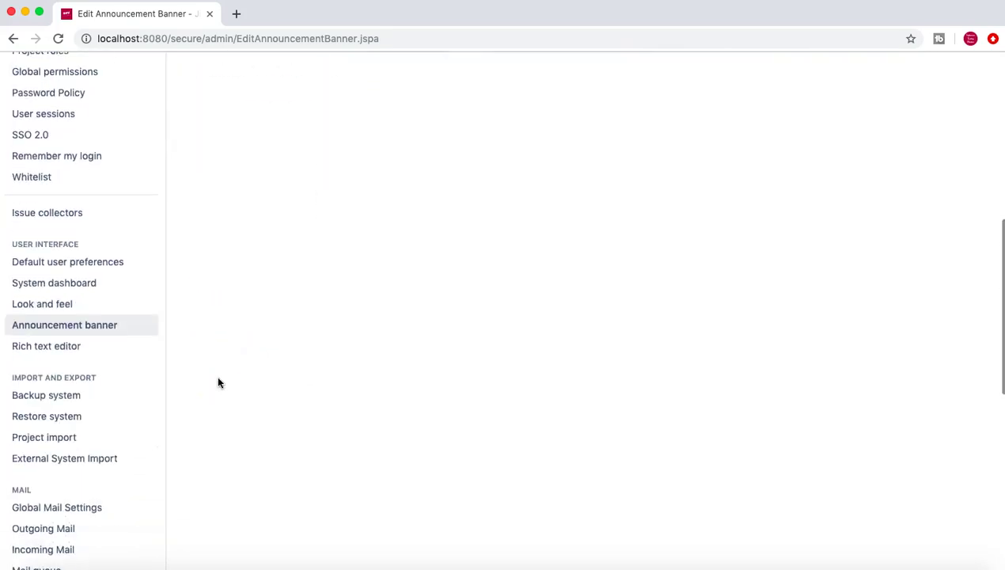
pyautogui.click(72, 349)
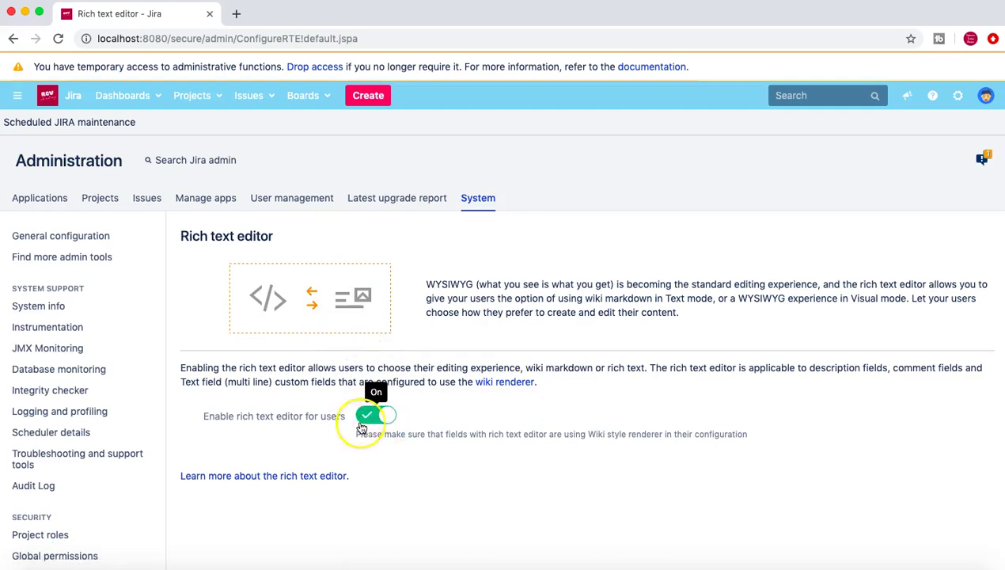
pyautogui.scroll(-4, 358, 435)
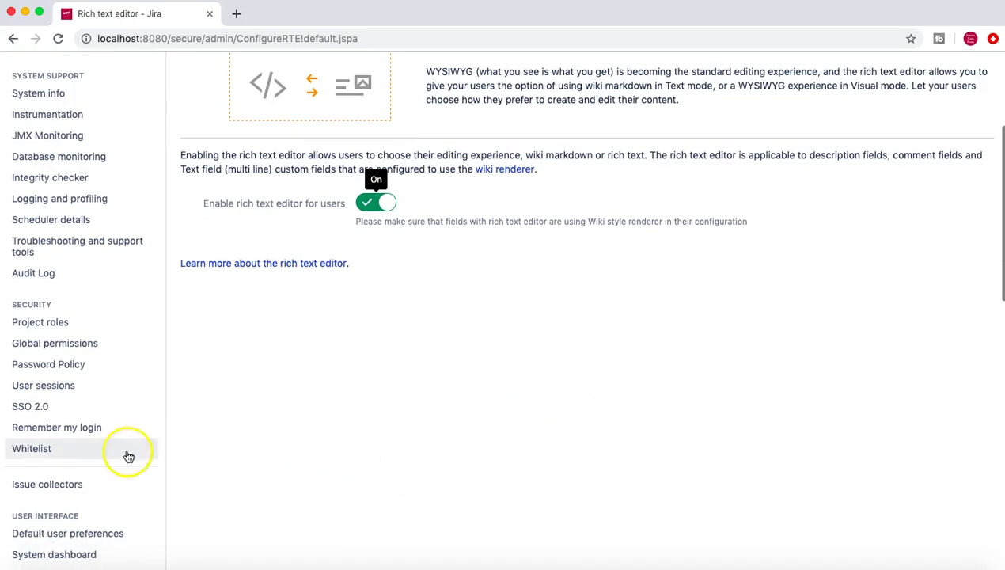
pyautogui.scroll(4, 387, 447)
pyautogui.scroll(-10, 388, 447)
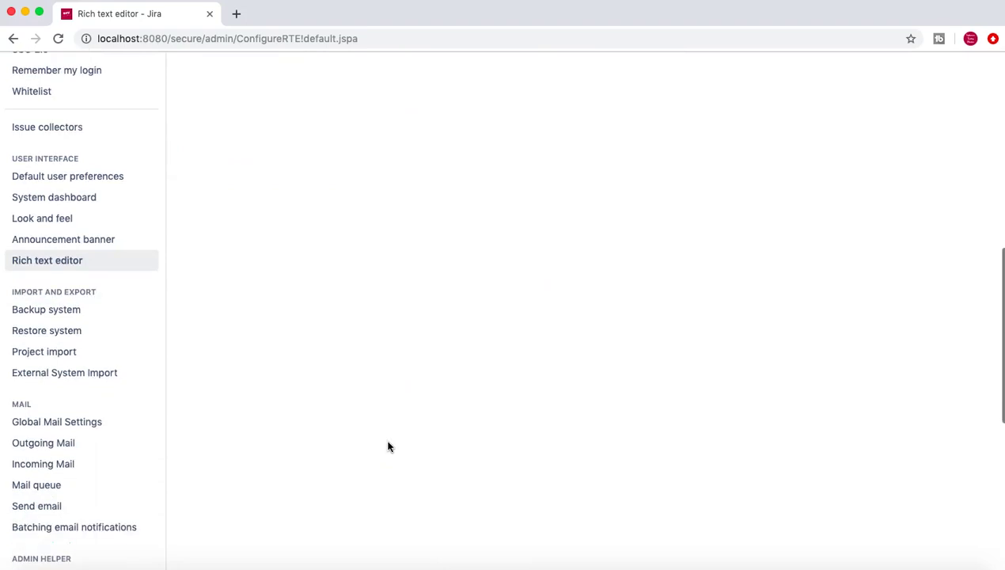
pyautogui.scroll(1, 388, 447)
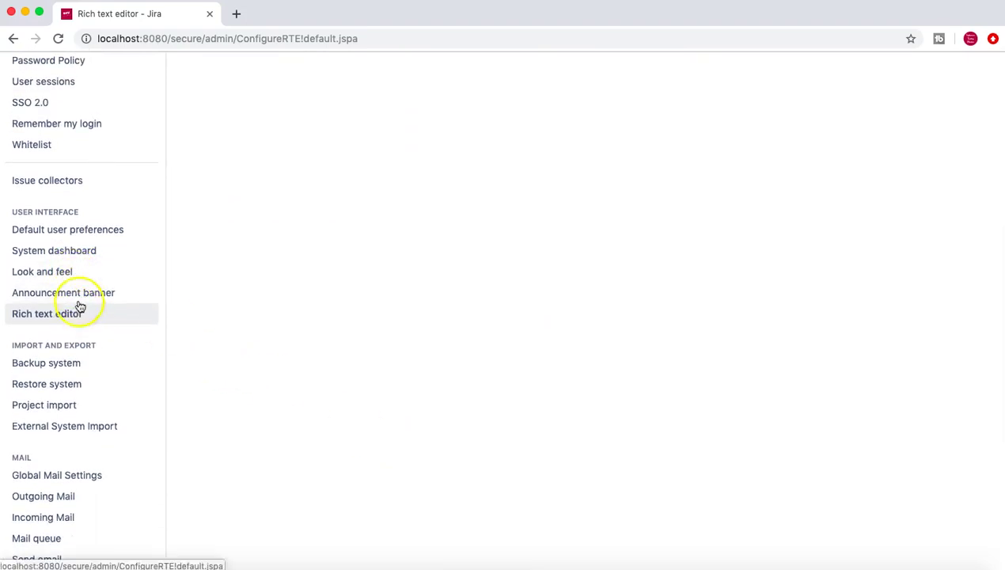
pyautogui.scroll(1, 315, 343)
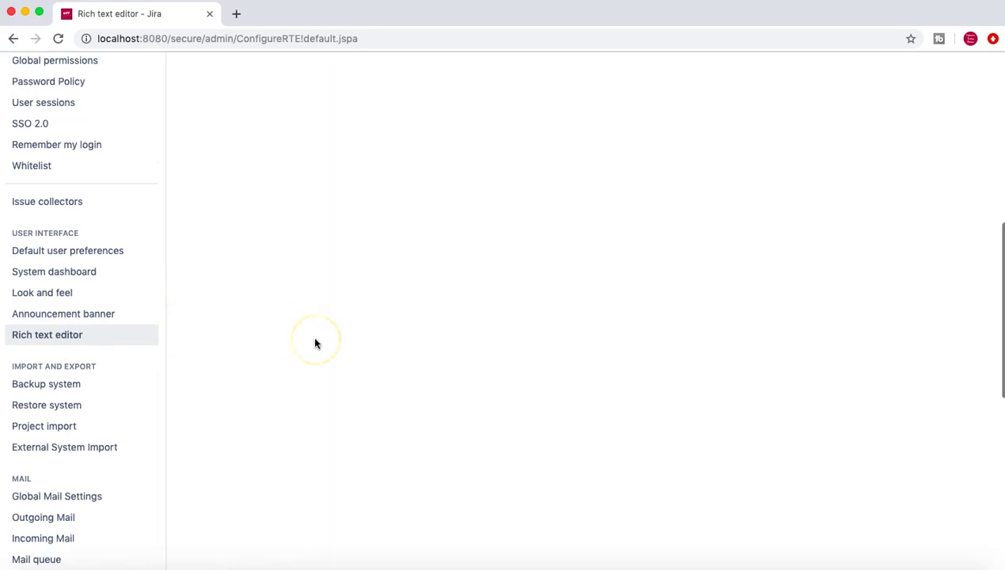